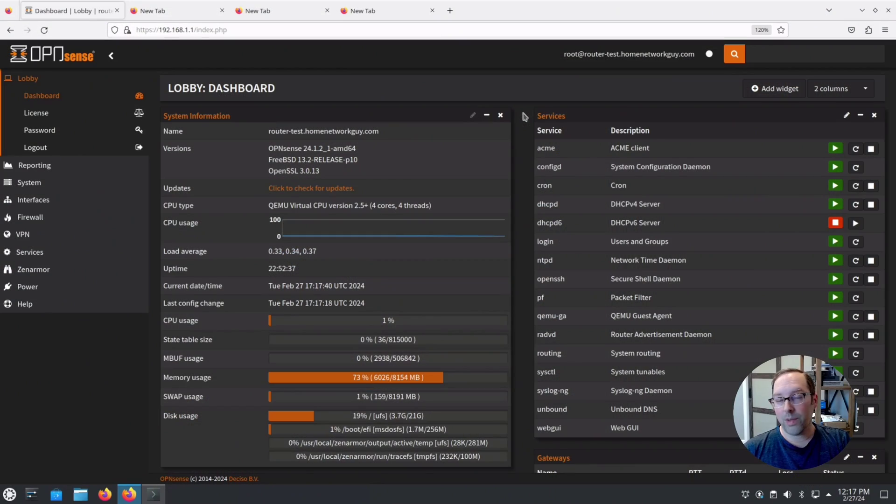
# Step: Go to the VLAN page under Interfaces > Other Types
pyautogui.click(43, 200)
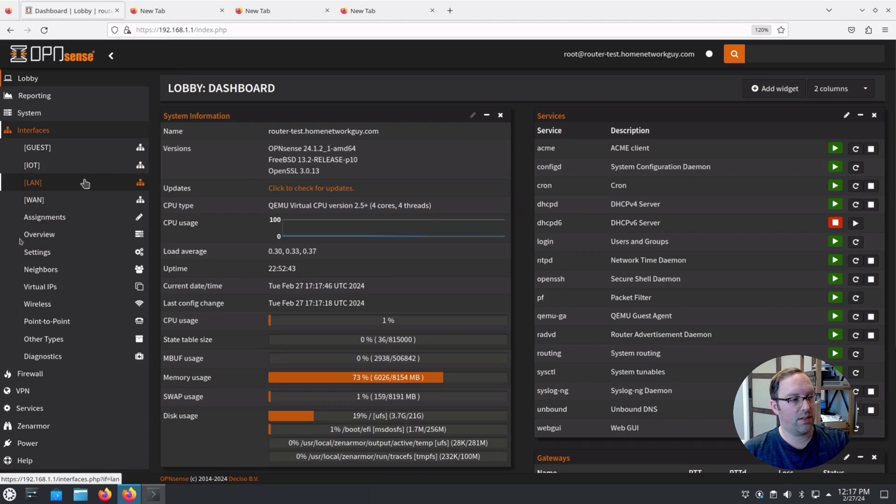
pyautogui.click(45, 338)
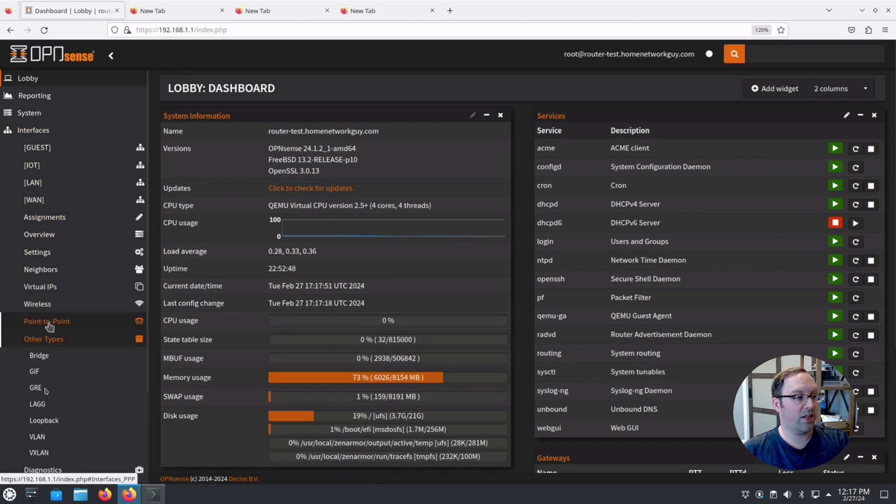
pyautogui.click(37, 436)
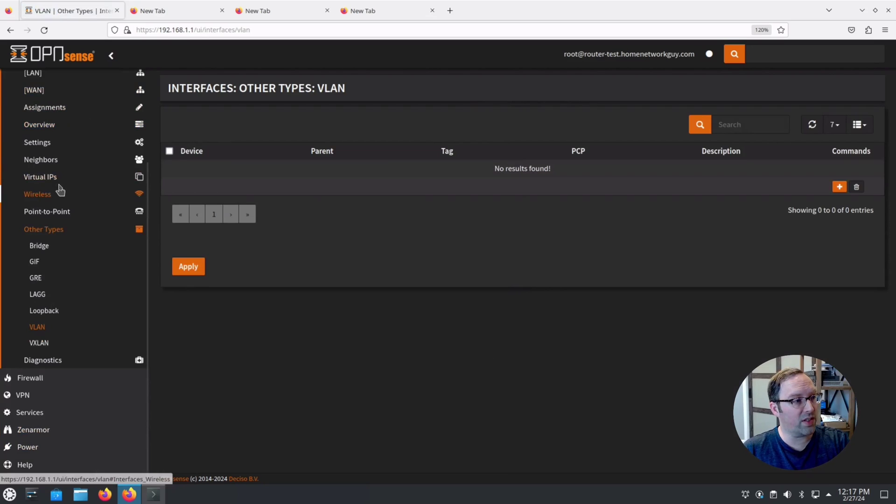
pyautogui.scroll(3, 58, 188)
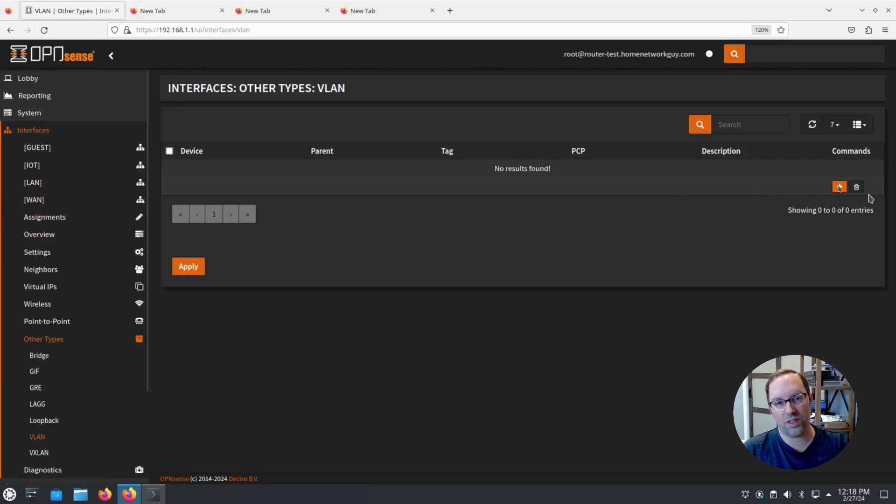
# Step: Add a VLAN on parent vtnet1 [LAN] with tag 99 and description MGMT, then save and apply
pyautogui.click(839, 186)
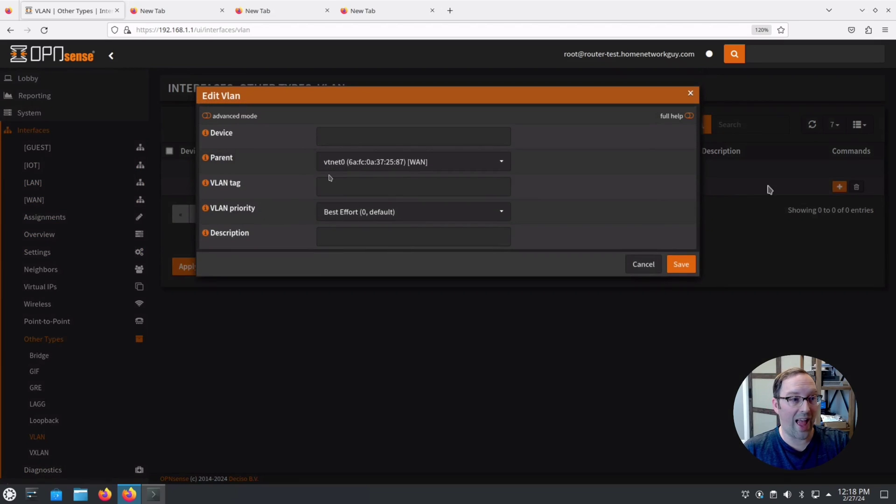
pyautogui.click(367, 170)
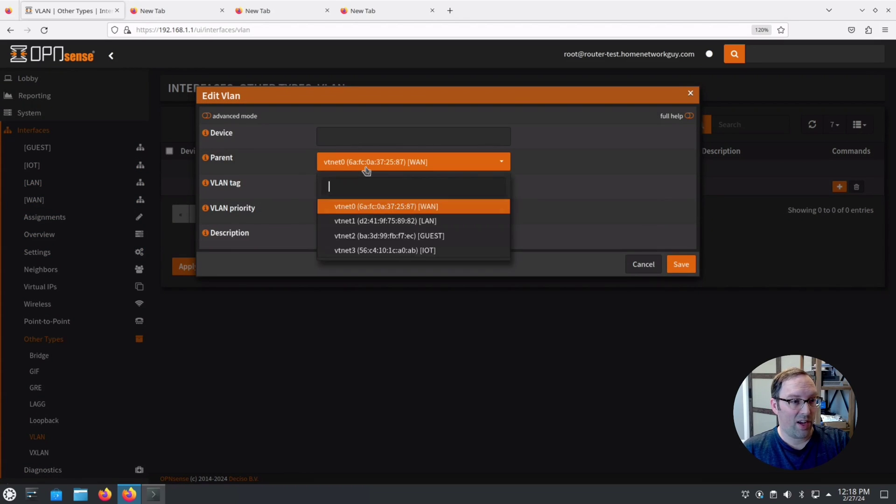
pyautogui.click(386, 221)
pyautogui.click(337, 188)
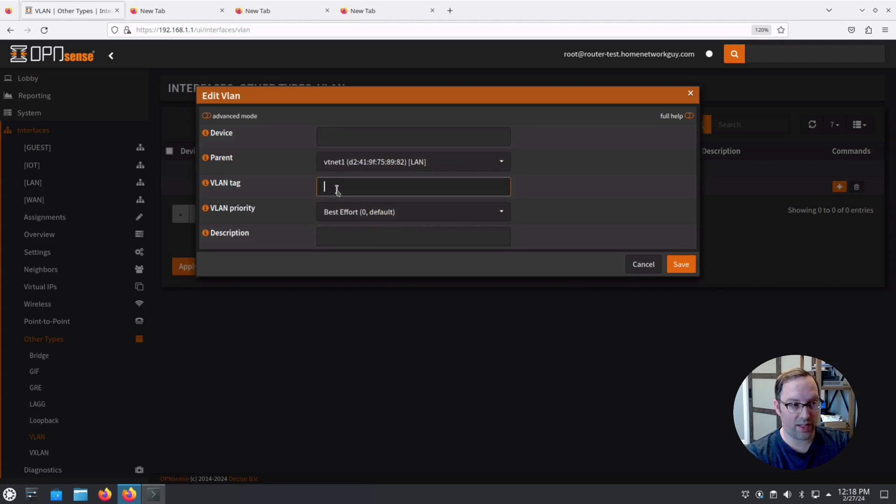
pyautogui.click(346, 238)
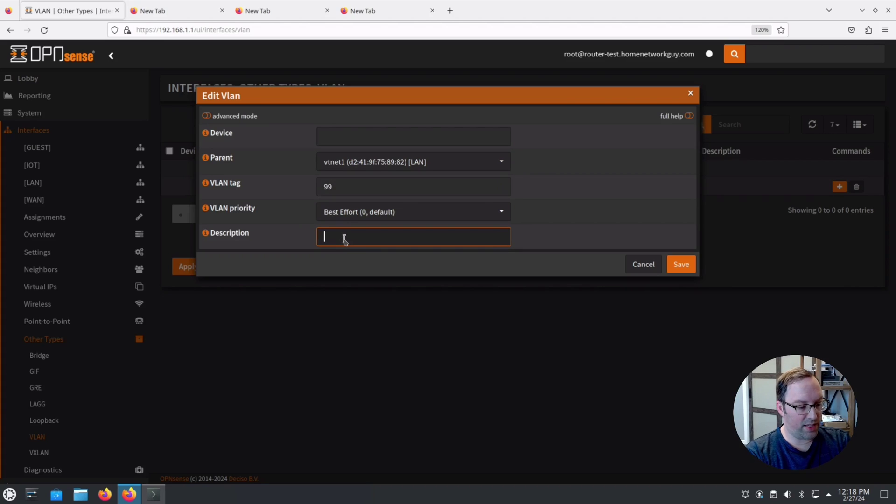
pyautogui.click(682, 265)
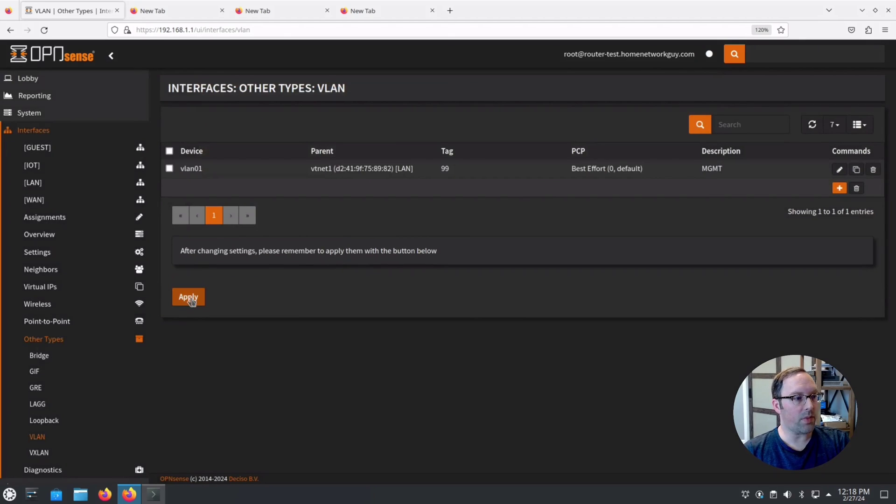
pyautogui.click(192, 302)
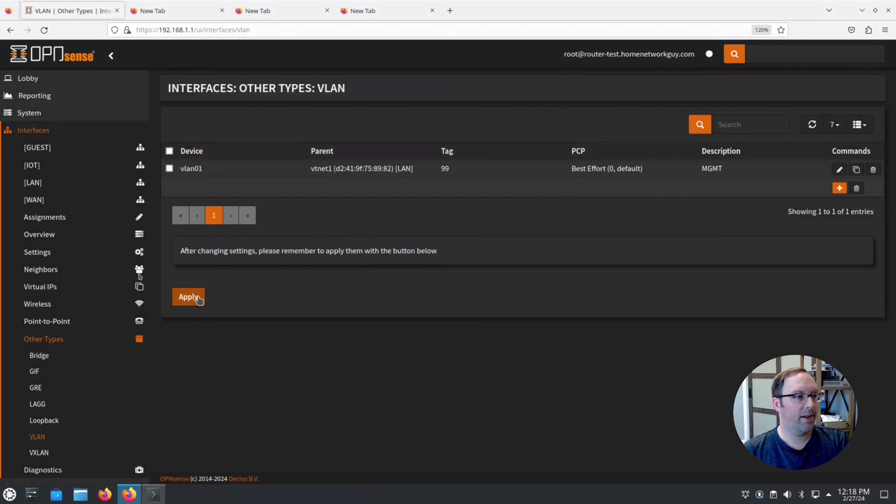
# Step: On the Assignments page, add device vlan01 as a new interface described MGMT
pyautogui.click(51, 219)
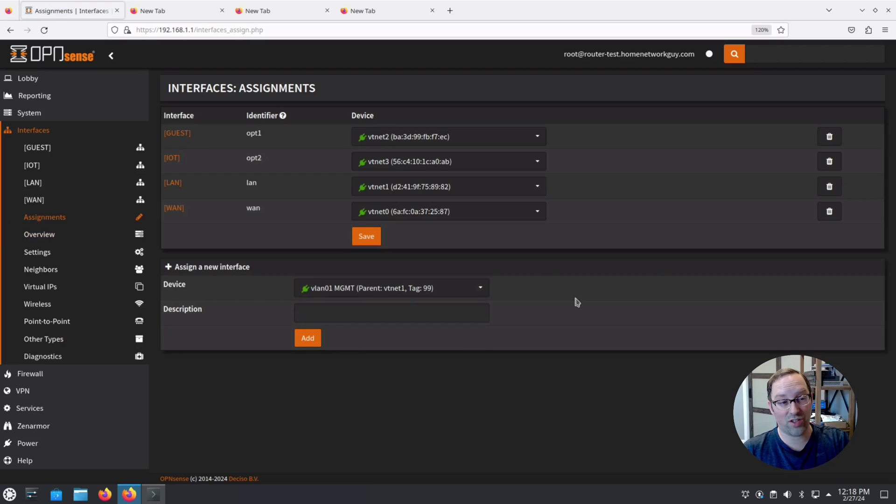
pyautogui.click(359, 293)
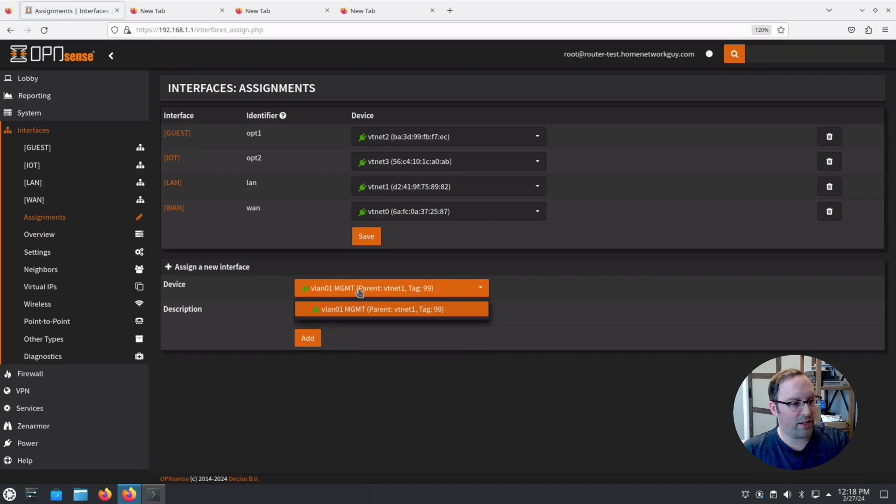
pyautogui.click(374, 316)
pyautogui.click(344, 313)
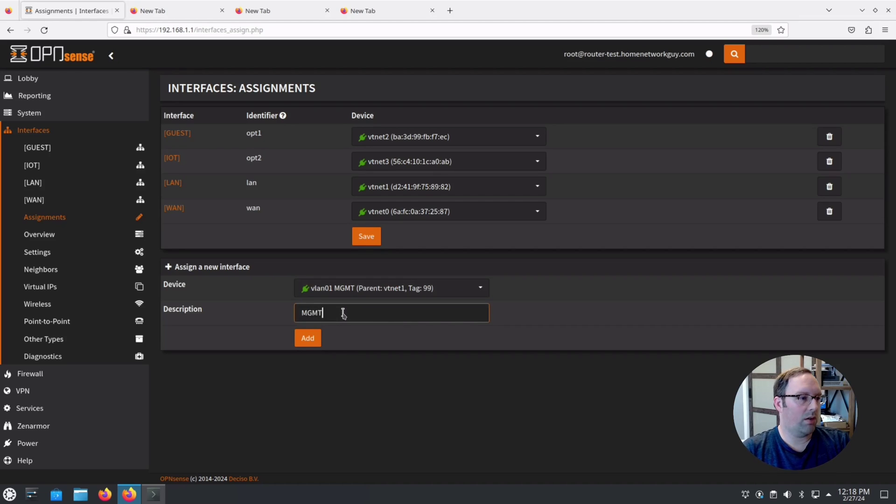
pyautogui.click(319, 334)
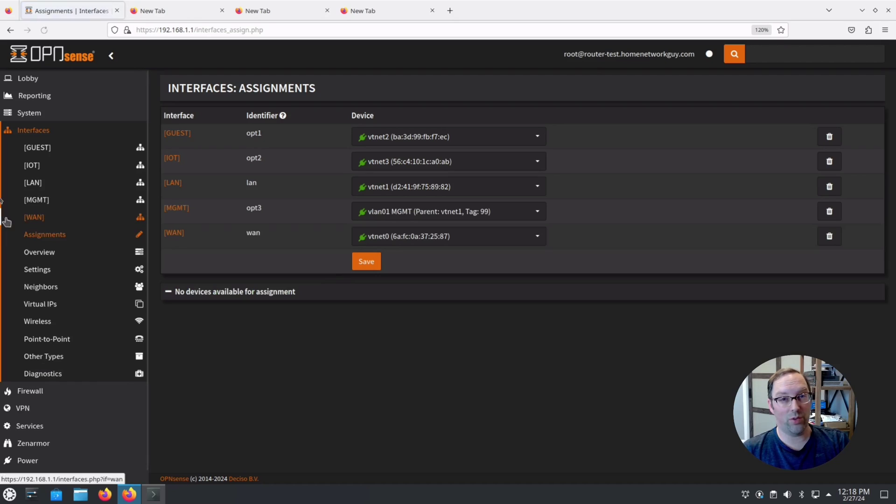
# Step: Enable the MGMT interface and set its IPv4 configuration type to Static IPv4
pyautogui.click(38, 205)
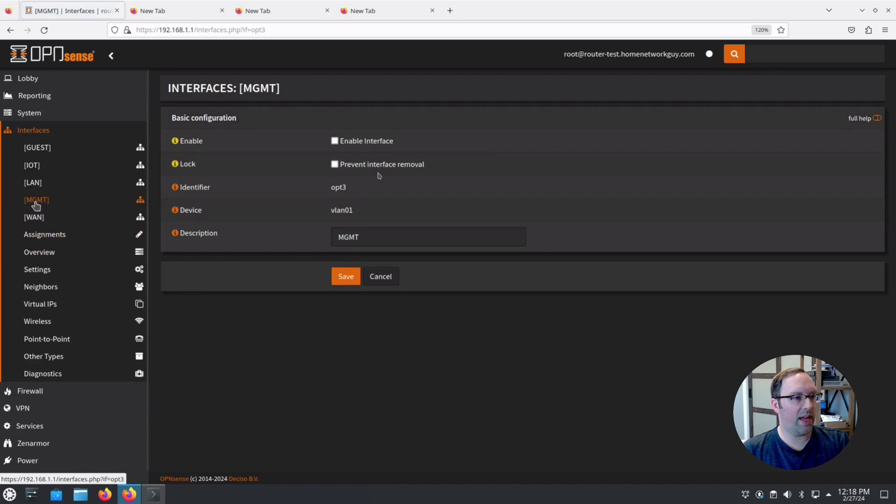
pyautogui.click(334, 141)
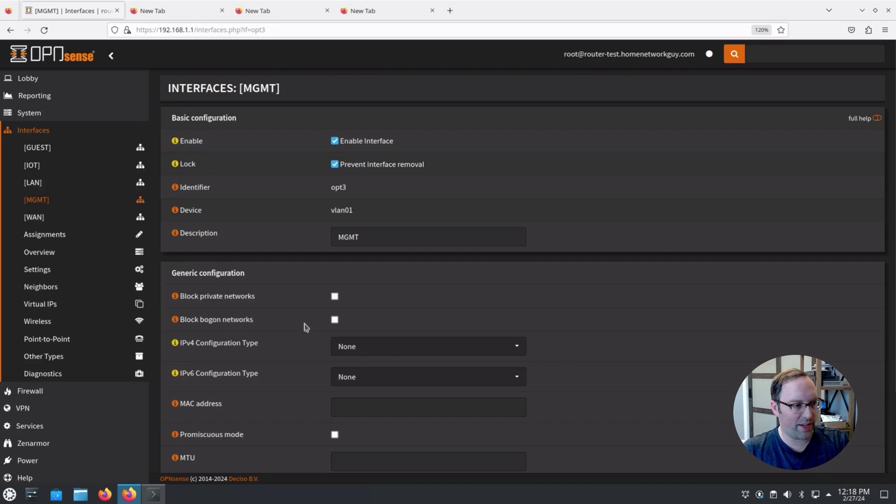
pyautogui.scroll(-1, 306, 327)
pyautogui.click(375, 282)
pyautogui.click(374, 314)
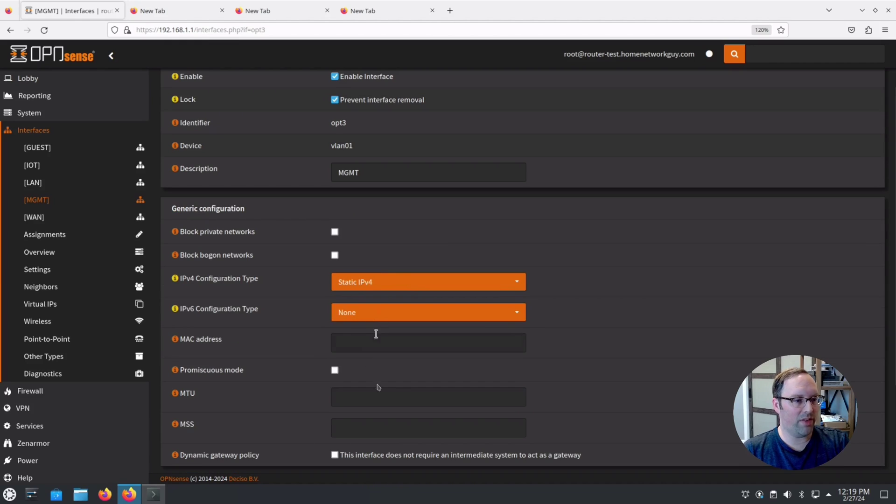
# Step: Give MGMT the IPv4 address 192.168.99.1/24, then save and apply the changes
pyautogui.scroll(-2, 632, 374)
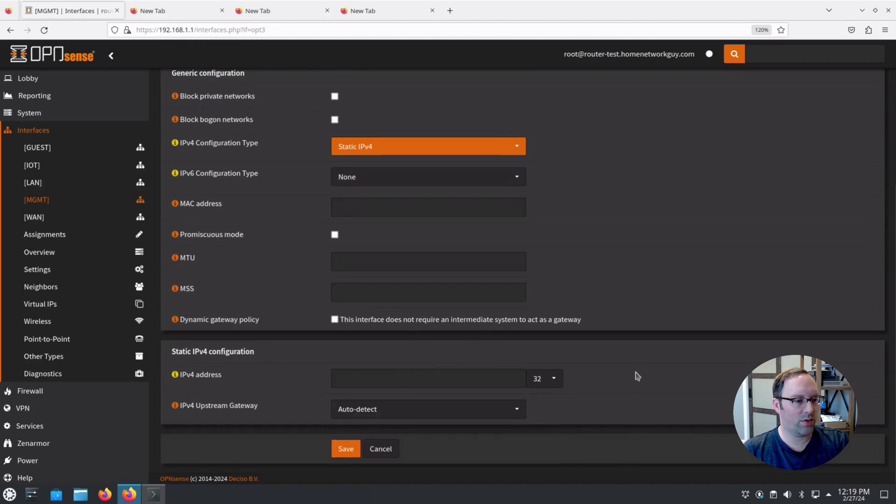
pyautogui.click(358, 378)
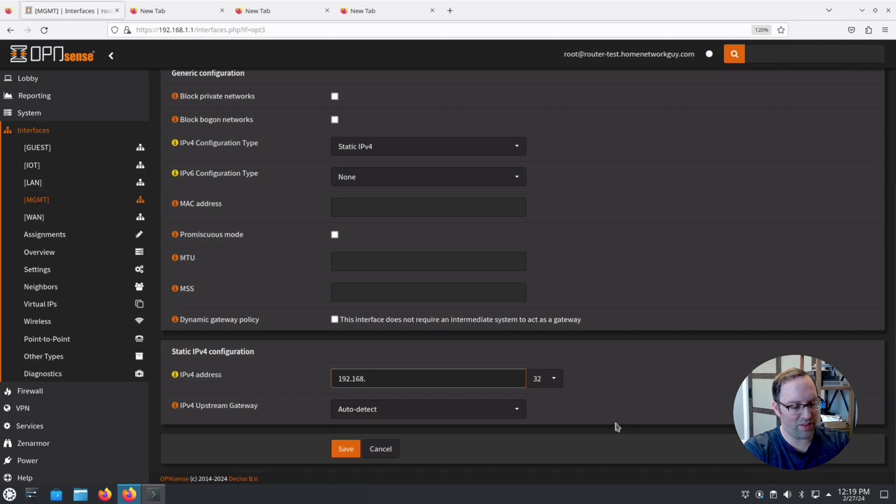
pyautogui.press('BackSpace')
pyautogui.write('99.1')
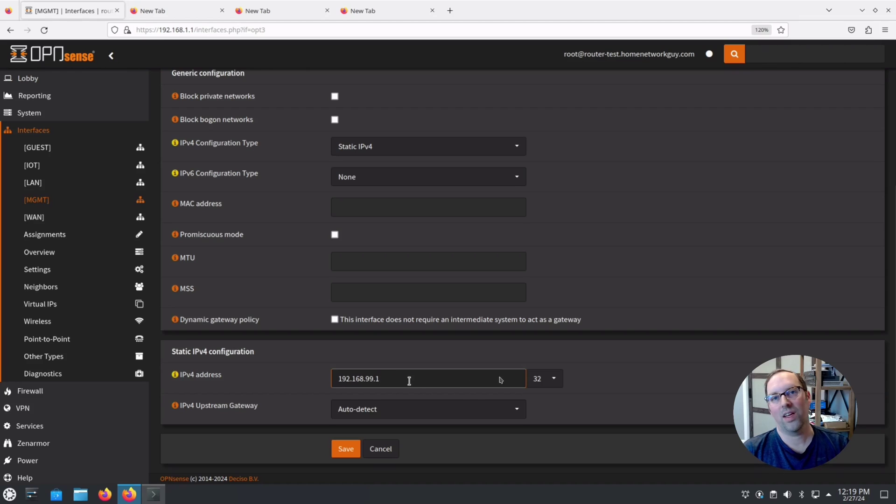
pyautogui.click(550, 385)
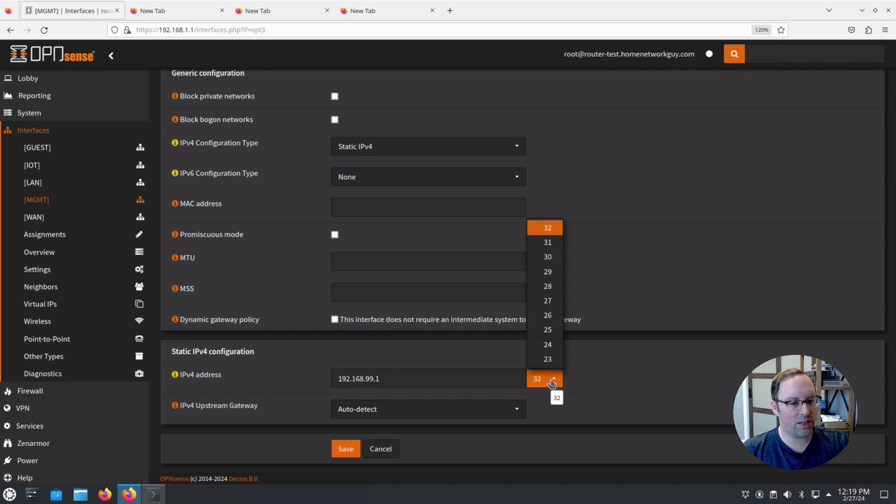
pyautogui.click(548, 344)
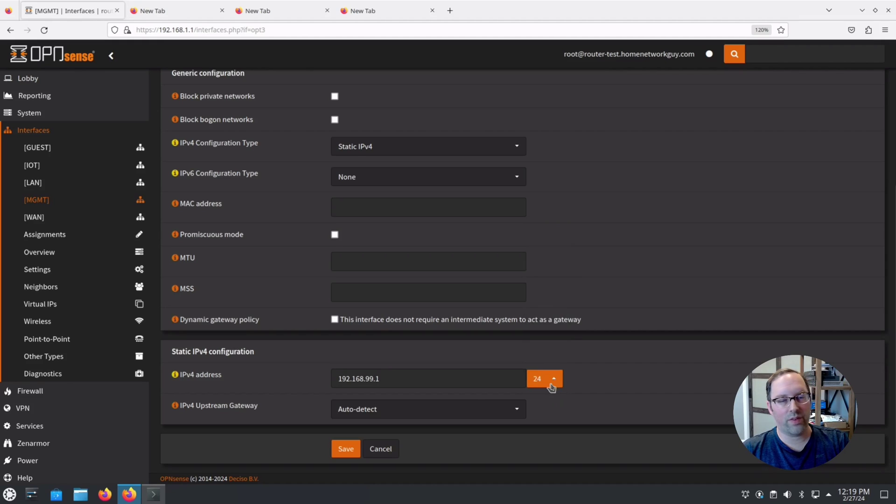
pyautogui.click(371, 379)
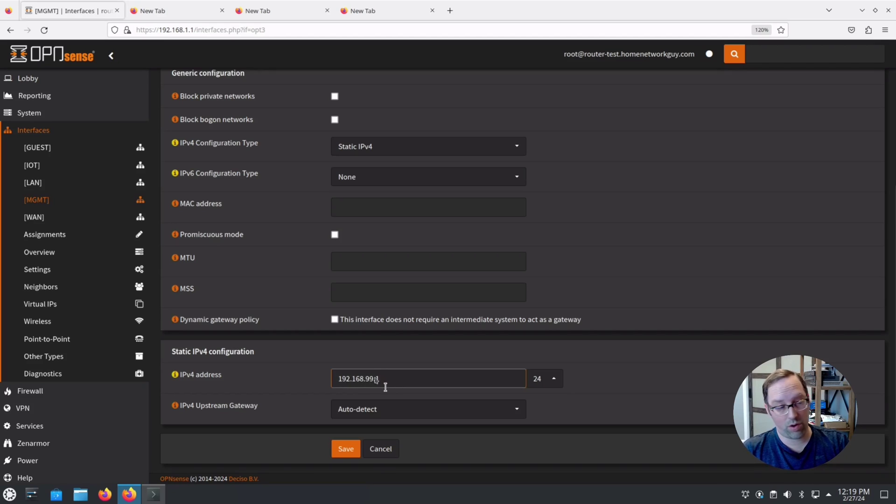
pyautogui.click(351, 452)
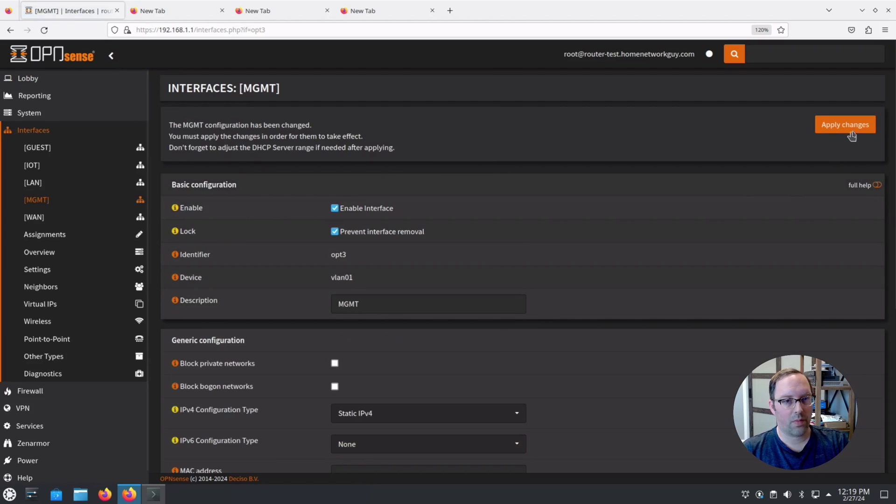
pyautogui.click(851, 135)
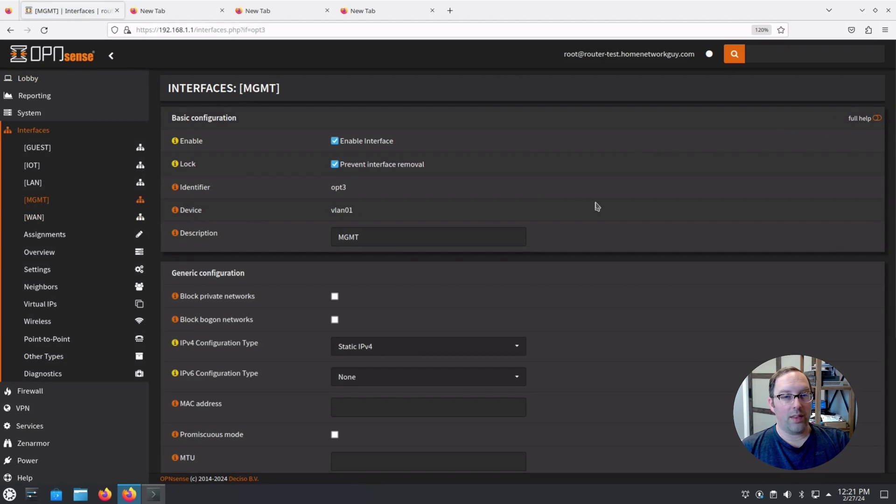
# Step: Go to the ISC DHCPv4 settings page for the MGMT interface
pyautogui.click(34, 425)
pyautogui.click(49, 272)
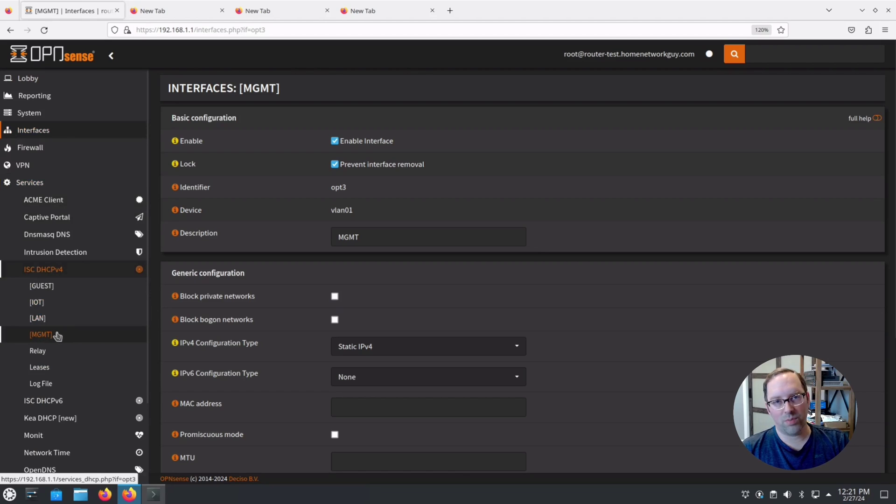
pyautogui.click(55, 335)
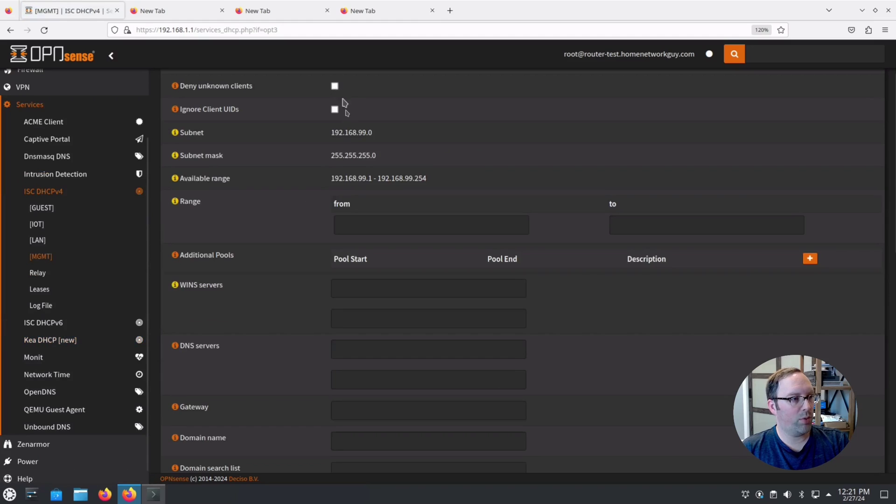
pyautogui.scroll(2, 343, 105)
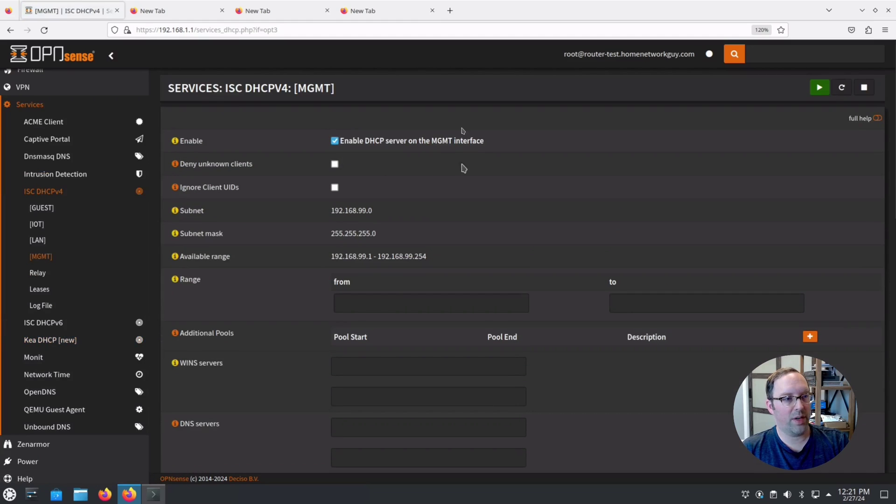
# Step: Set the DHCP range from 192.168.99.100 to 192.168.99.199 and save the settings
pyautogui.moveTo(372, 257); pyautogui.dragTo(331, 260)
pyautogui.hotkey('ctrl', 'c')
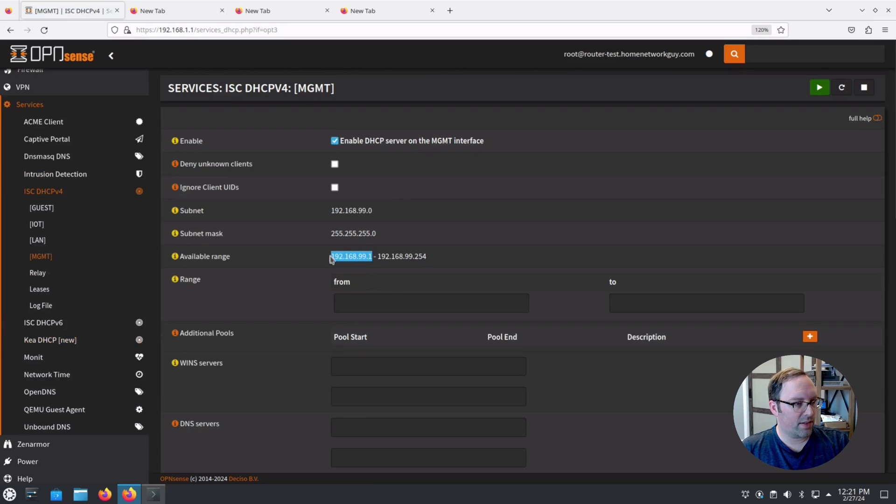
pyautogui.click(365, 306)
pyautogui.hotkey('ctrl', 'v')
pyautogui.write('00')
pyautogui.click(659, 298)
pyautogui.hotkey('ctrl', 'v')
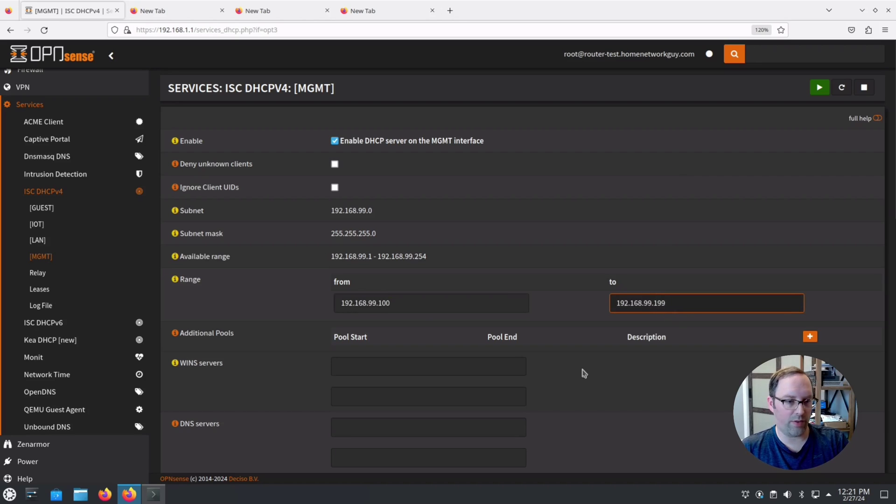
pyautogui.scroll(-5, 581, 369)
pyautogui.scroll(-7, 578, 371)
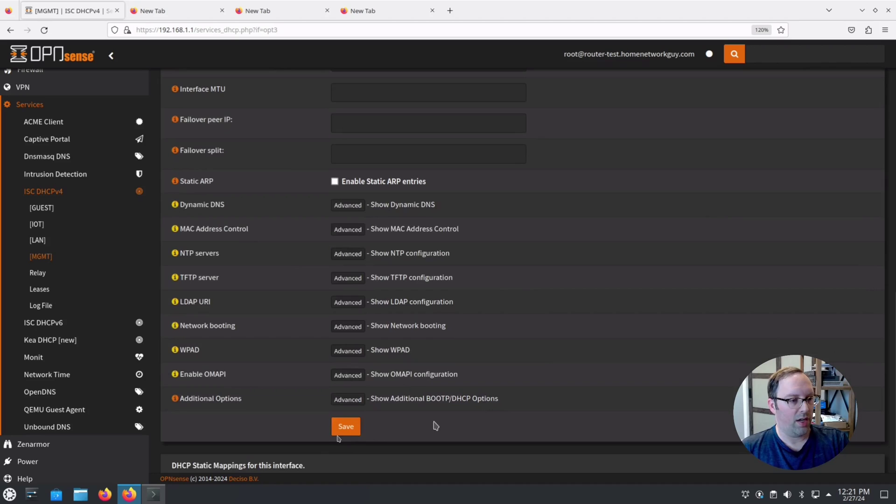
pyautogui.click(358, 426)
pyautogui.scroll(-4, 326, 426)
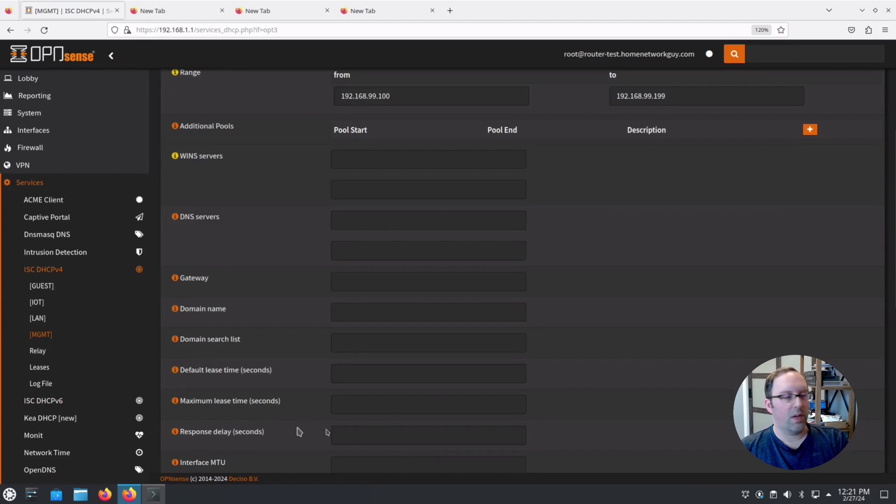
# Step: Show the GUEST interface's firewall rules under Firewall > Rules
pyautogui.click(42, 151)
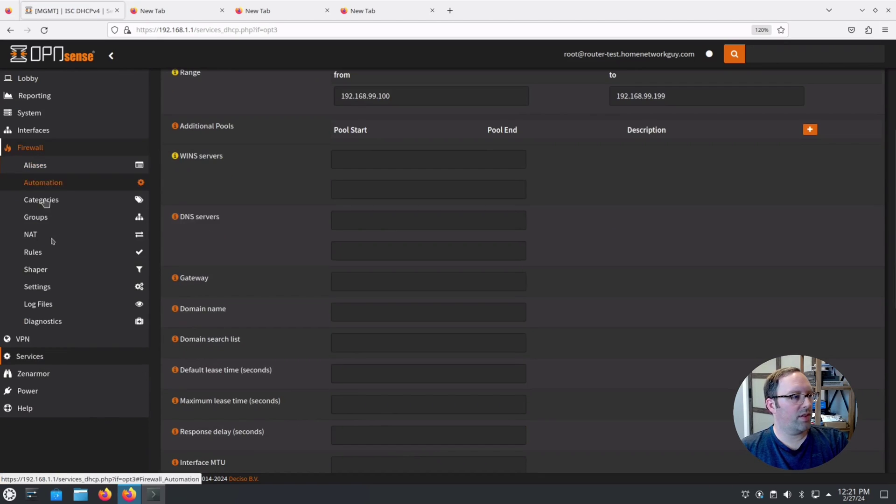
pyautogui.click(38, 255)
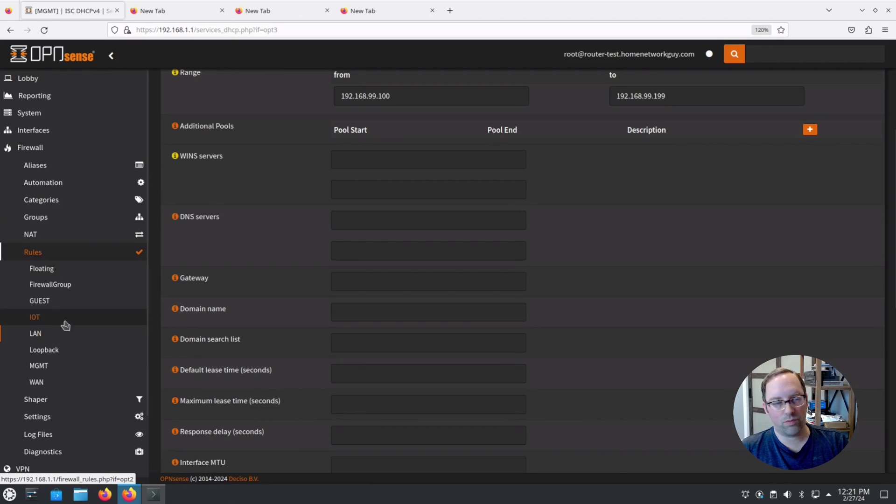
pyautogui.click(39, 301)
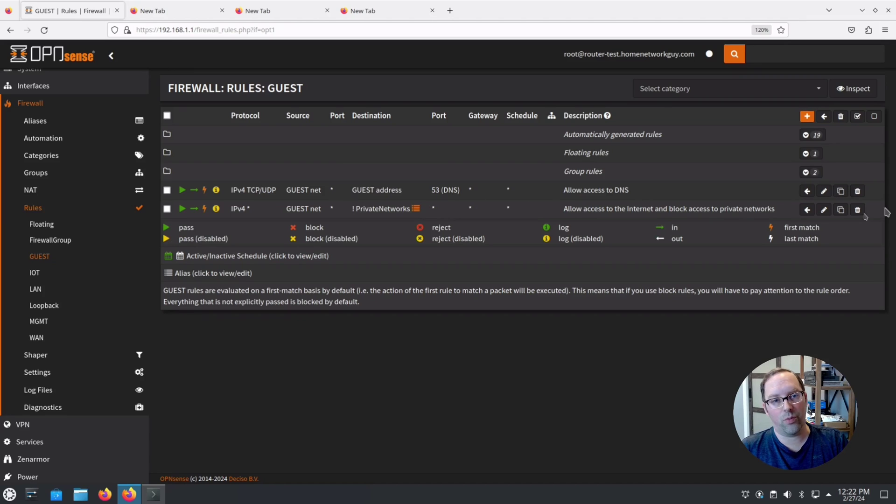
# Step: Clone the GUEST internet access rule onto MGMT with source MGMT net and save it
pyautogui.click(841, 211)
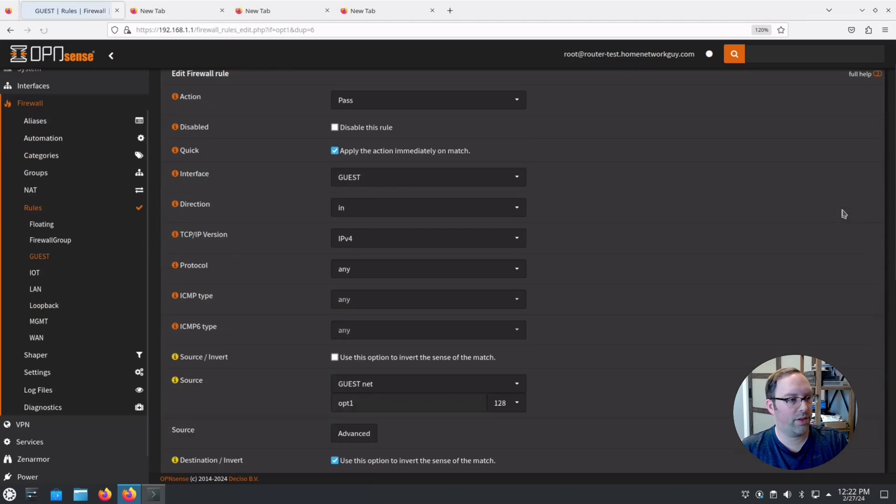
pyautogui.click(373, 185)
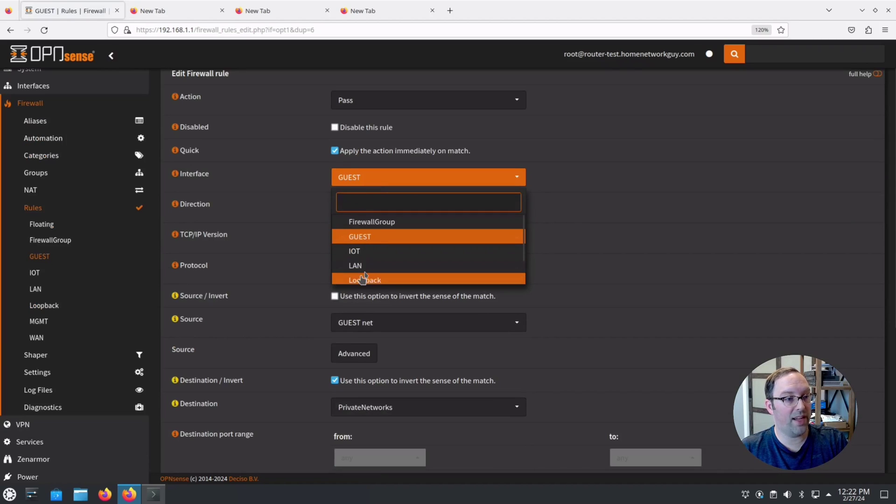
pyautogui.write('mg')
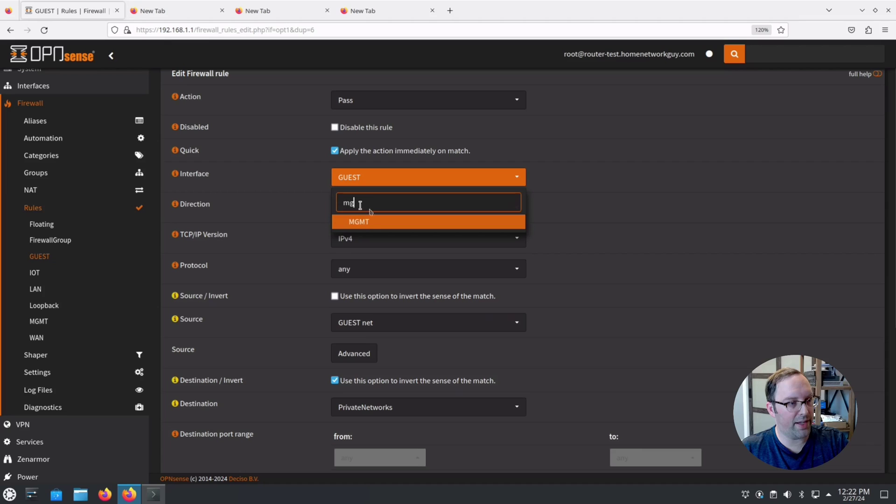
pyautogui.click(371, 221)
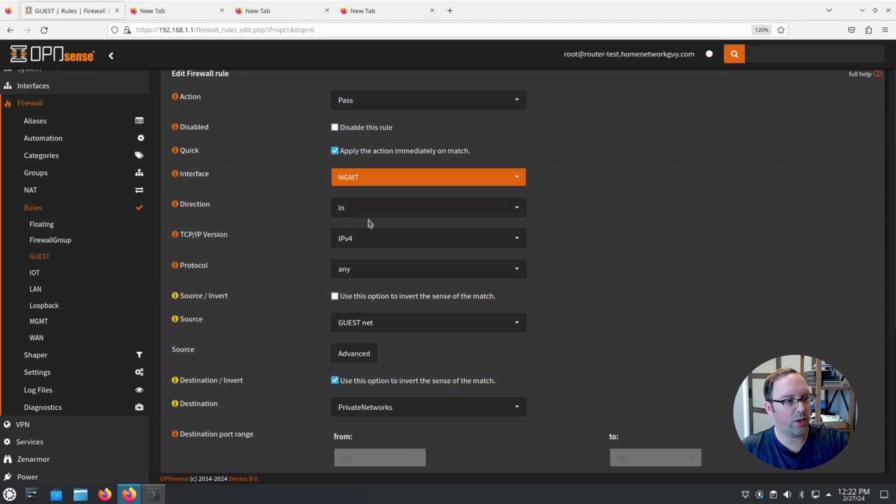
pyautogui.click(363, 323)
pyautogui.write('mg')
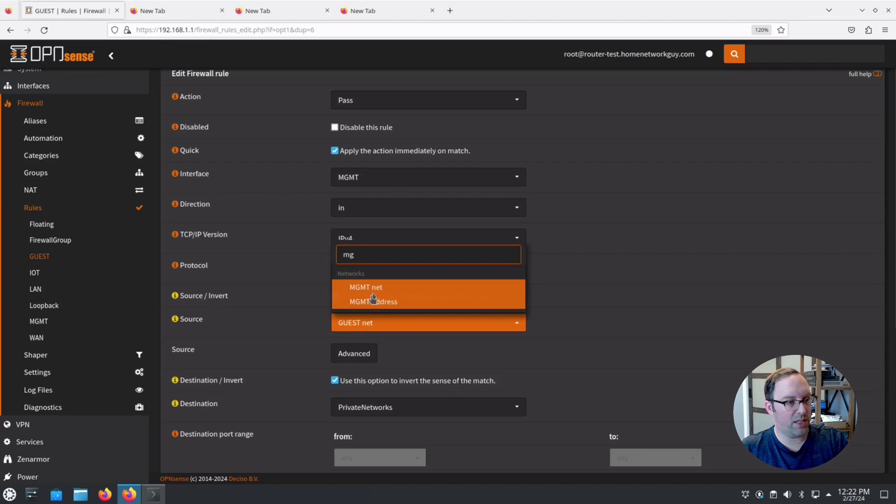
pyautogui.click(373, 287)
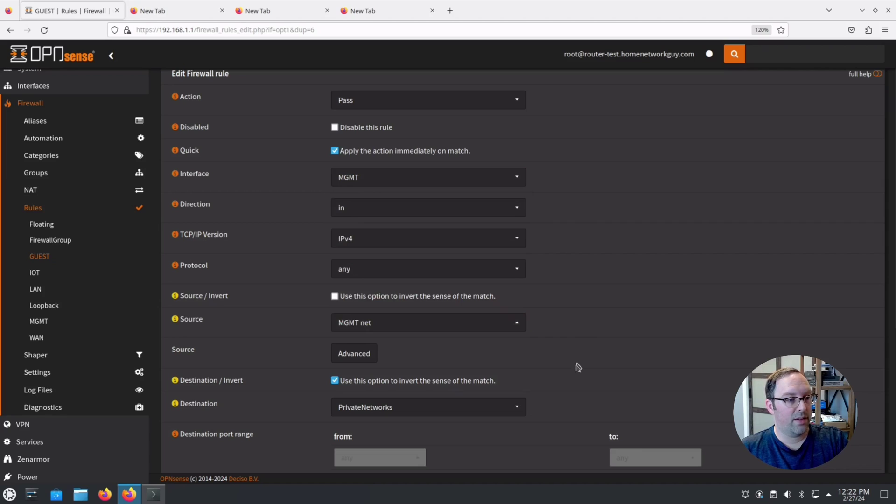
pyautogui.scroll(-5, 577, 368)
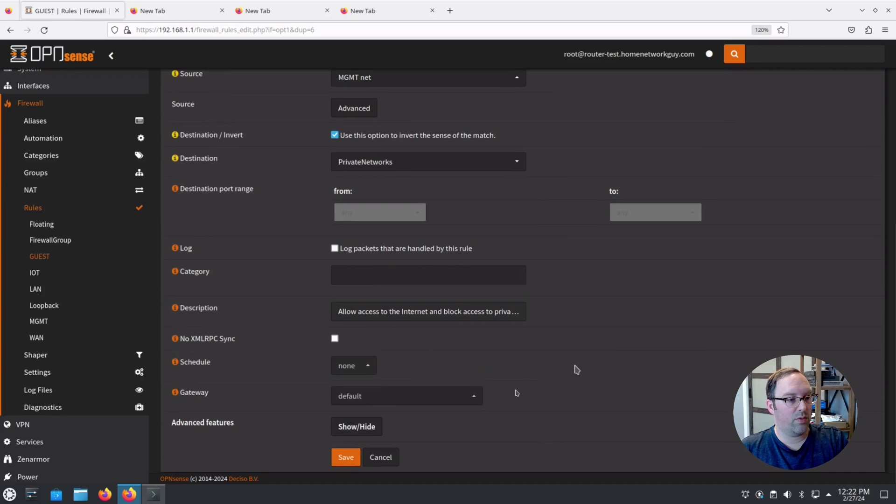
pyautogui.click(346, 458)
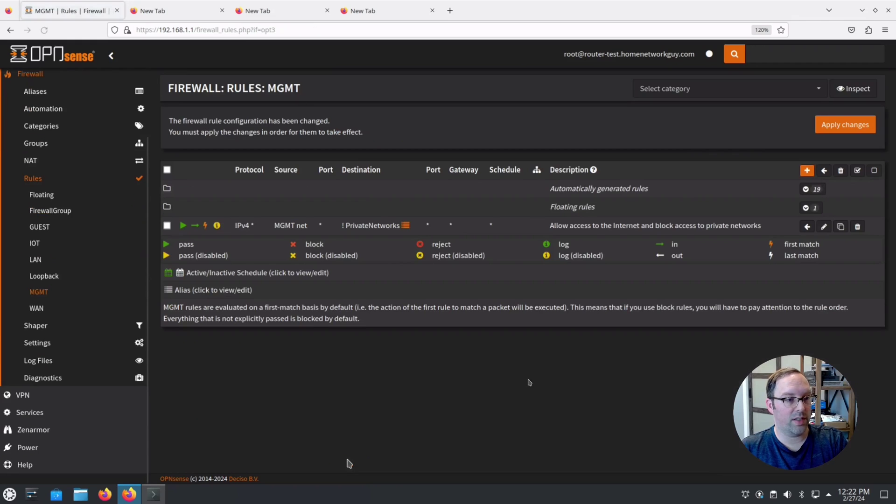
# Step: Clone the GUEST DNS rule onto MGMT with source MGMT net and destination MGMT address
pyautogui.click(40, 227)
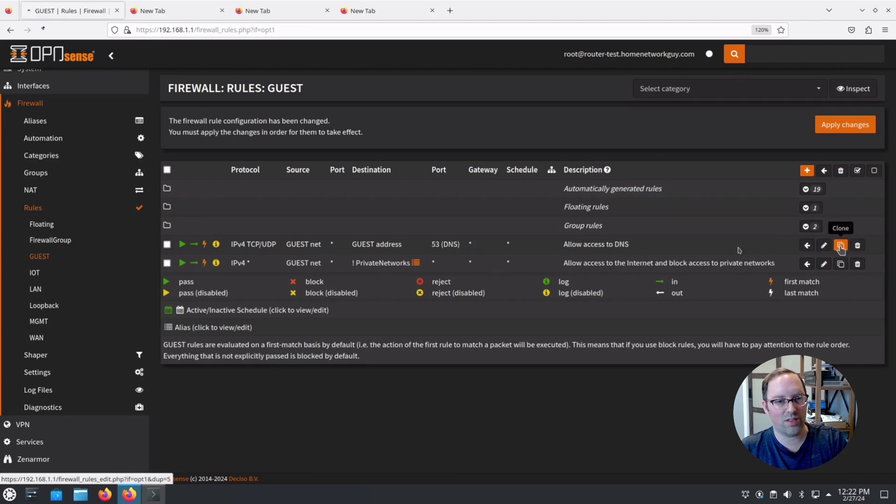
pyautogui.click(840, 245)
pyautogui.click(367, 180)
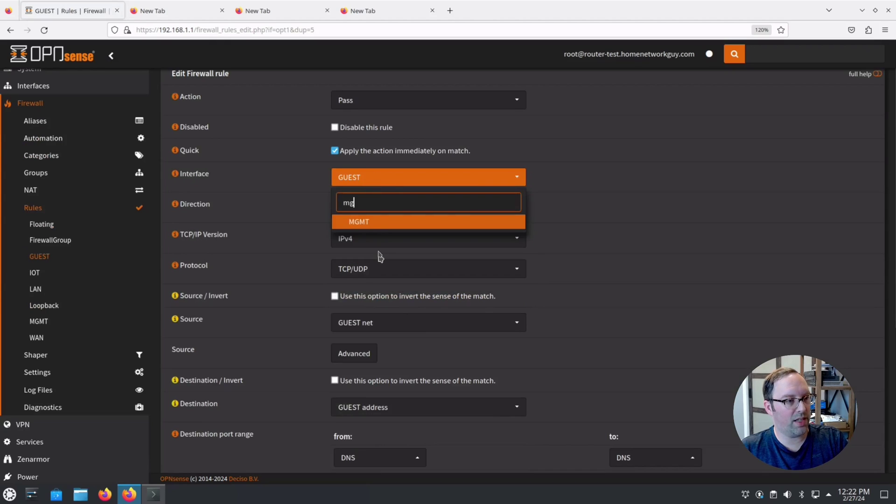
pyautogui.click(370, 223)
pyautogui.click(373, 321)
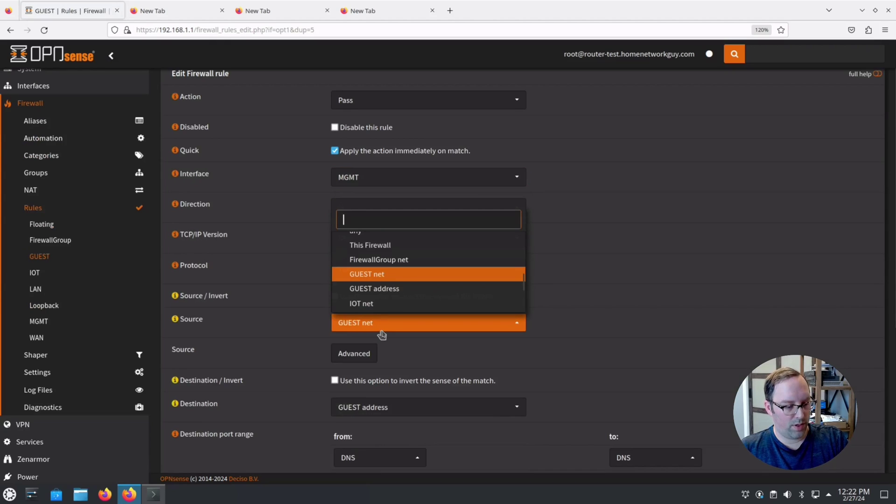
pyautogui.write('mg')
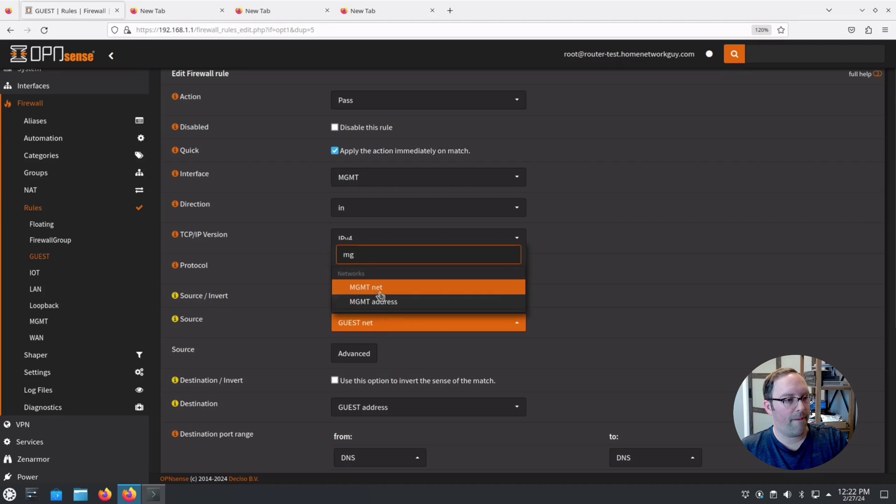
pyautogui.click(377, 293)
pyautogui.click(393, 413)
pyautogui.write('mg')
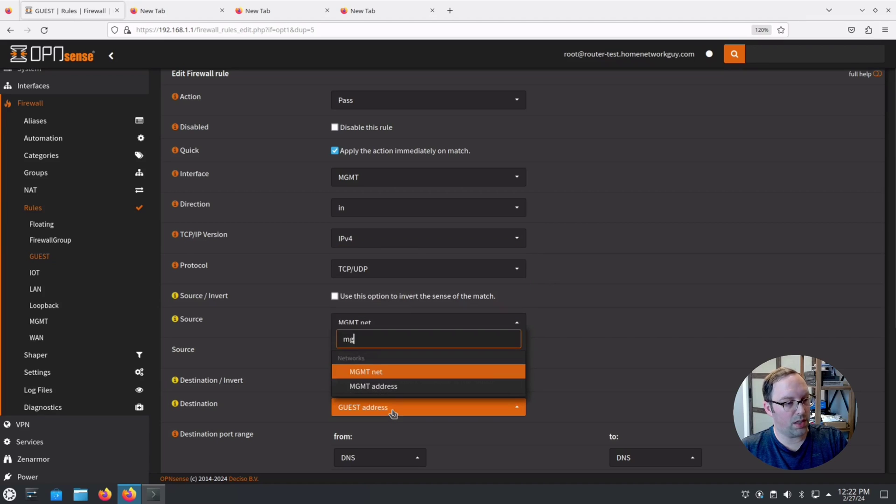
pyautogui.click(383, 387)
pyautogui.scroll(-4, 553, 371)
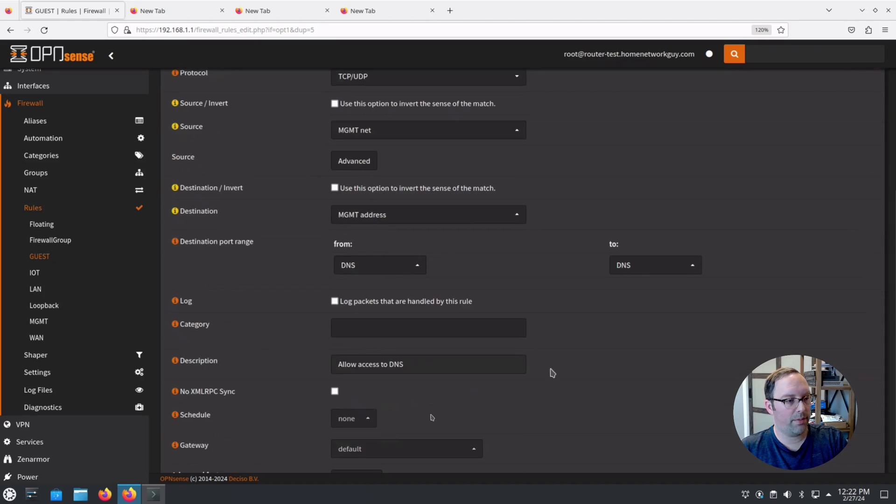
pyautogui.scroll(-1, 420, 427)
pyautogui.click(347, 457)
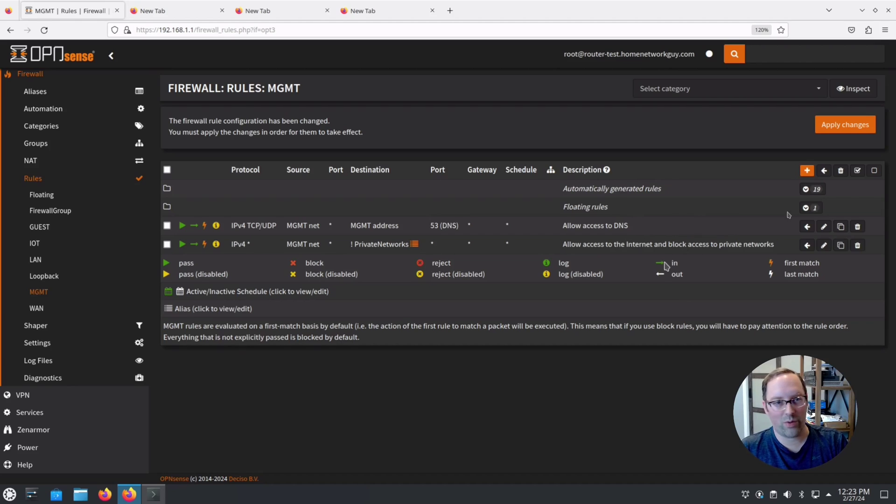
# Step: Apply the MGMT firewall rule changes and review the internet access and DNS rule rows
pyautogui.click(863, 129)
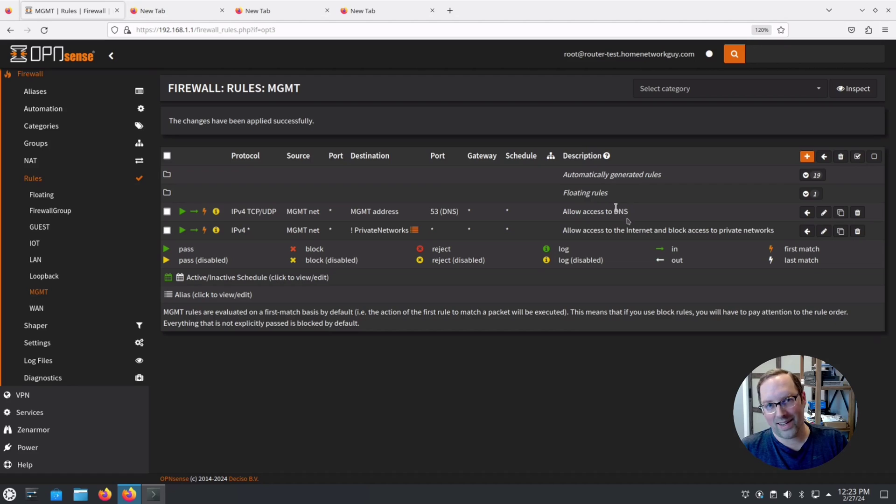
pyautogui.moveTo(371, 229); pyautogui.dragTo(639, 238)
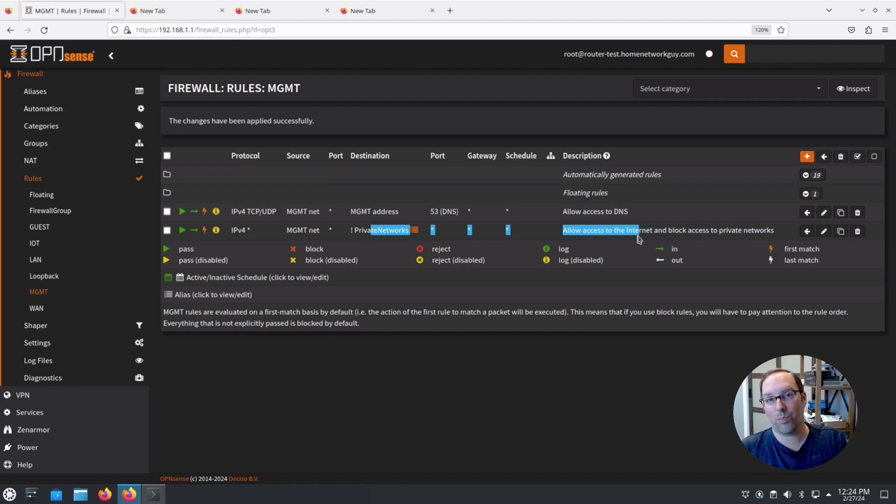
pyautogui.click(652, 219)
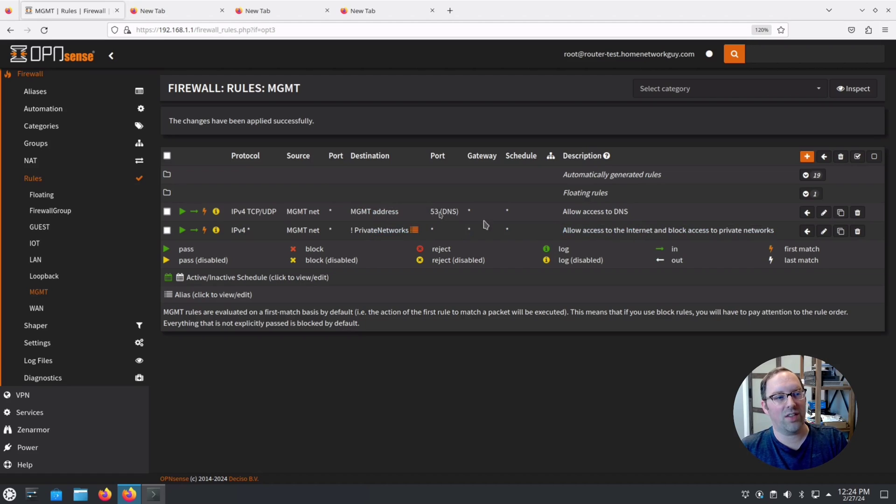
pyautogui.moveTo(430, 211); pyautogui.dragTo(604, 210)
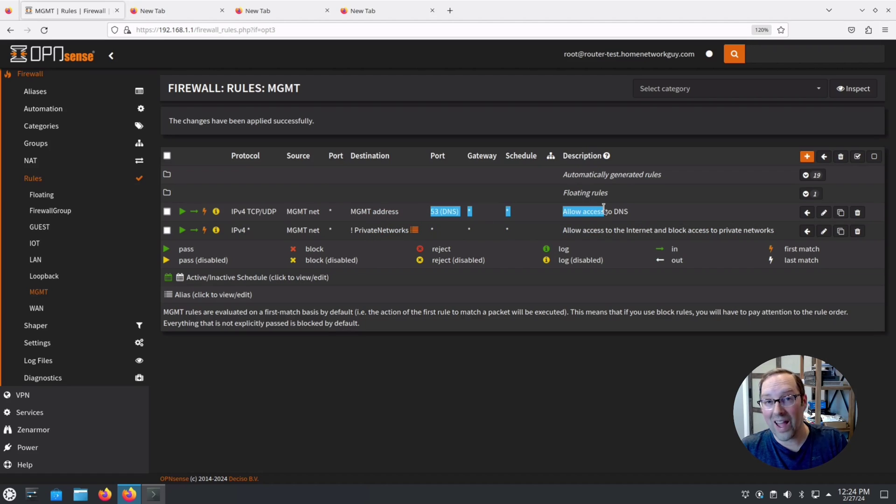
# Step: Clone the MGMT DNS rule as an HTTPS (443) rule described 'Allow access to OPNsense web UI' and save
pyautogui.click(840, 215)
pyautogui.scroll(-3, 386, 296)
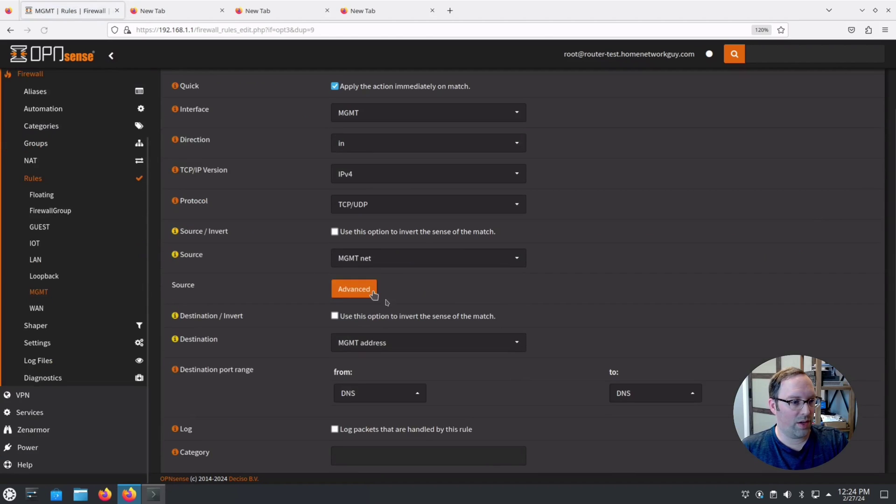
pyautogui.click(372, 398)
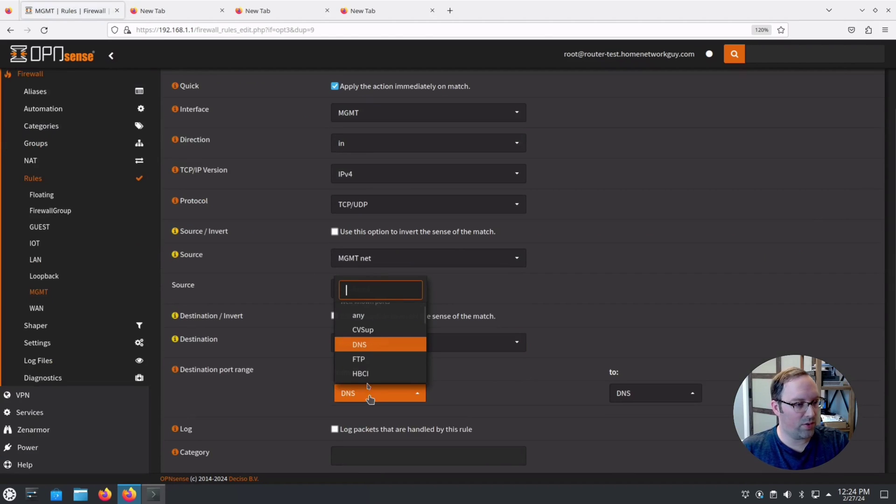
pyautogui.write('ht')
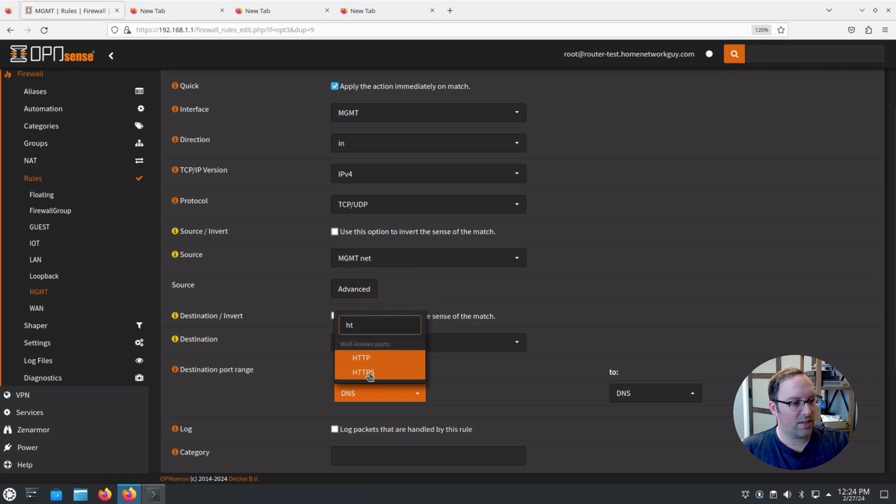
pyautogui.click(368, 373)
pyautogui.scroll(-3, 469, 393)
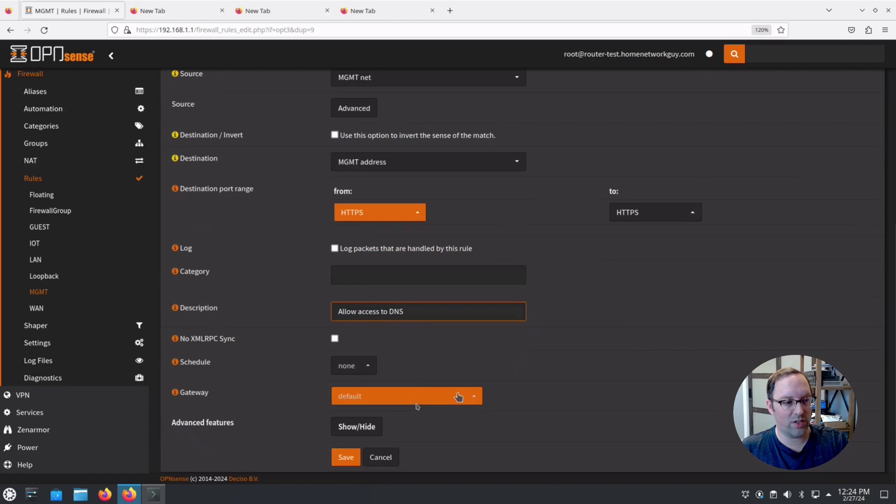
pyautogui.click(394, 310)
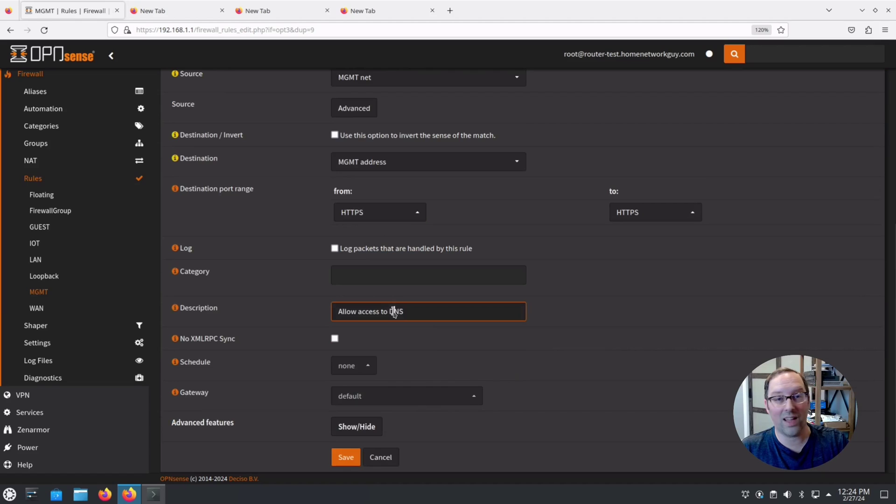
pyautogui.tripleClick(394, 310)
pyautogui.doubleClick(397, 311)
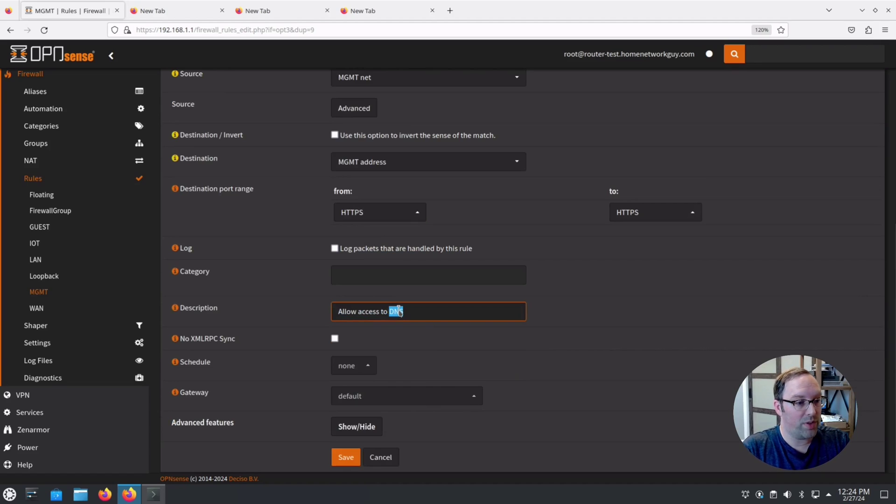
pyautogui.write('OPNsense')
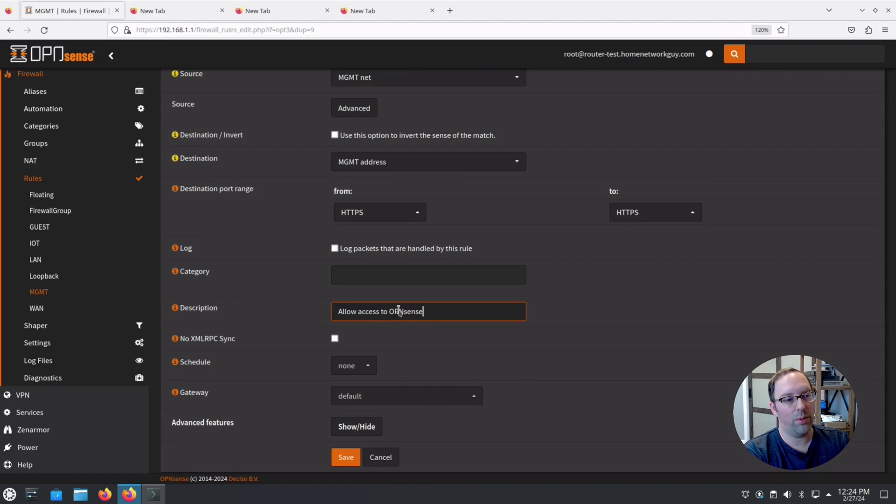
pyautogui.write(' web UI')
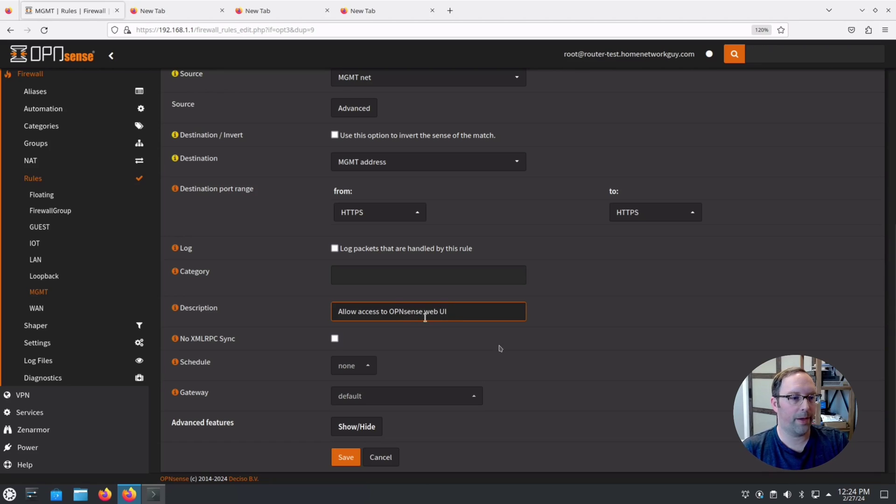
pyautogui.click(343, 457)
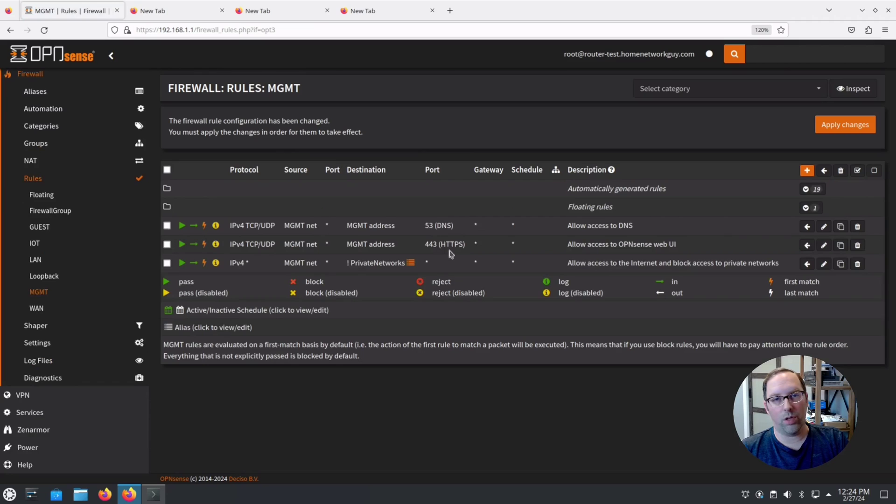
# Step: Apply the pending MGMT rule changes, then expand System > Settings in the sidebar
pyautogui.click(848, 125)
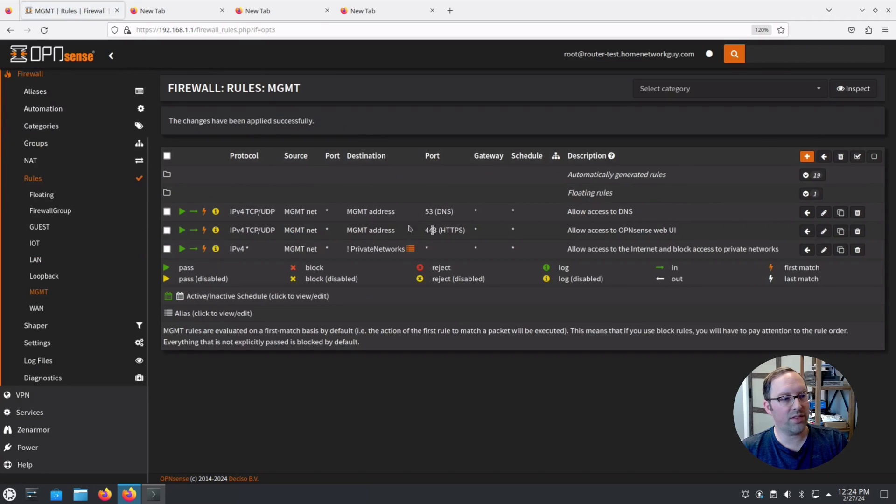
pyautogui.moveTo(566, 231); pyautogui.dragTo(663, 228)
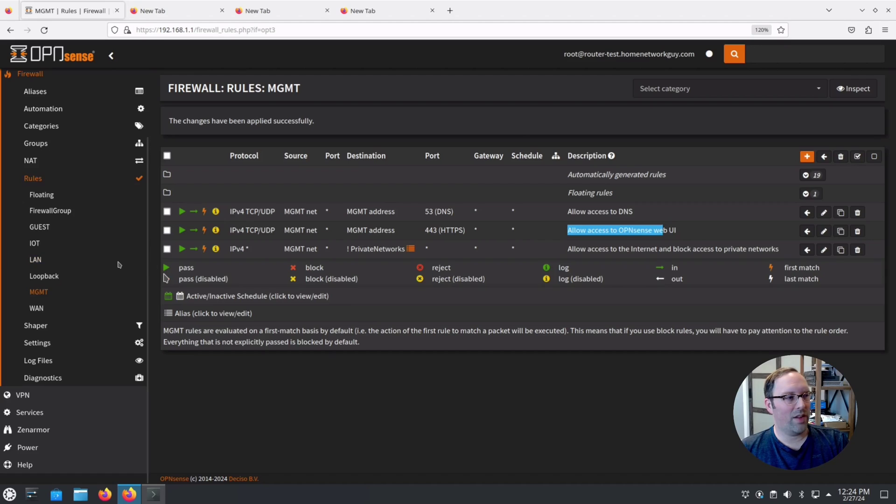
pyautogui.scroll(2, 119, 265)
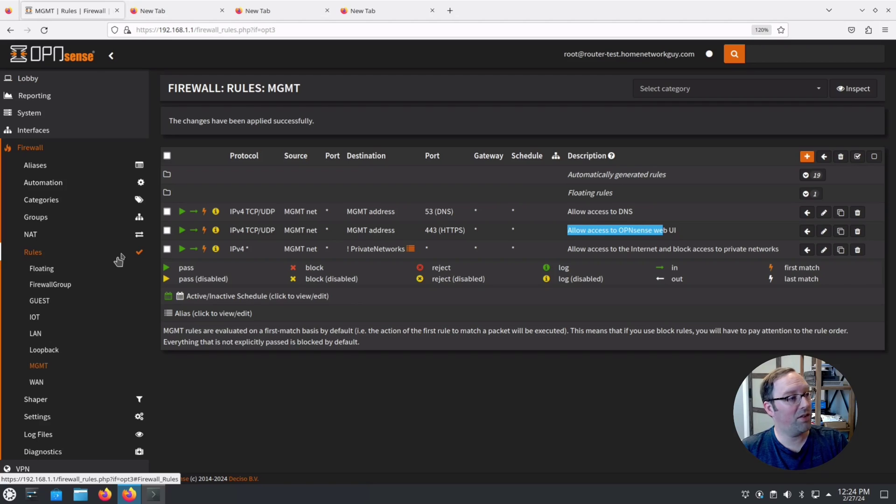
pyautogui.click(30, 117)
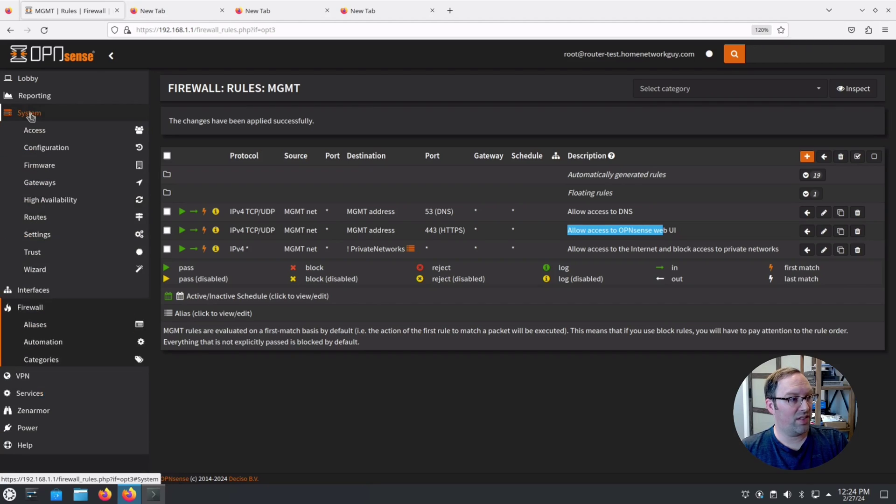
pyautogui.click(36, 235)
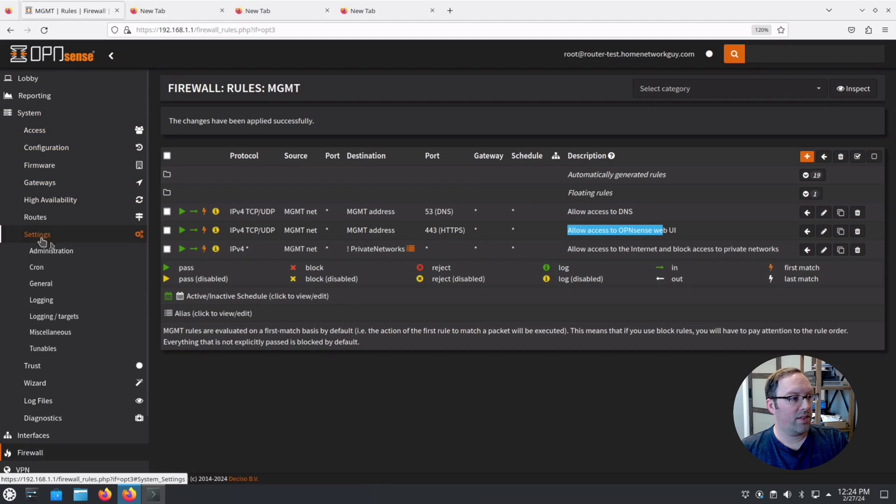
# Step: On the Administration page, set the web GUI listen interfaces to LAN and MGMT, accepting the lockout warning
pyautogui.click(50, 251)
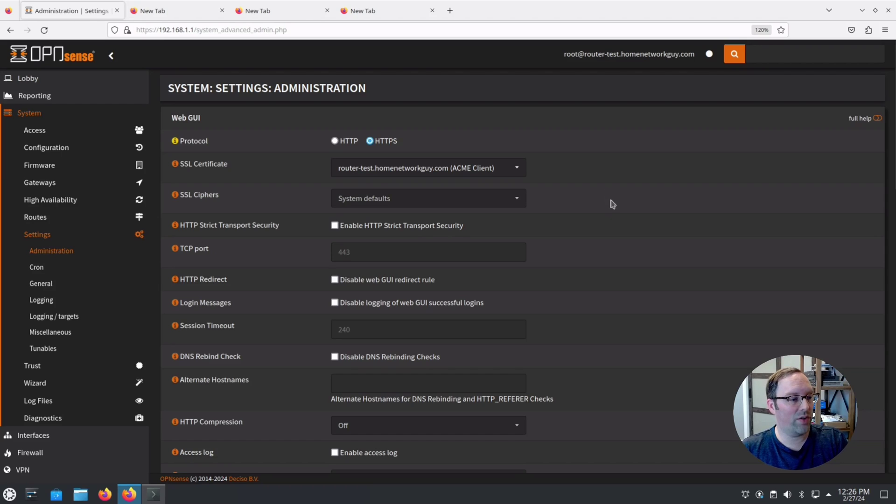
pyautogui.scroll(-3, 611, 200)
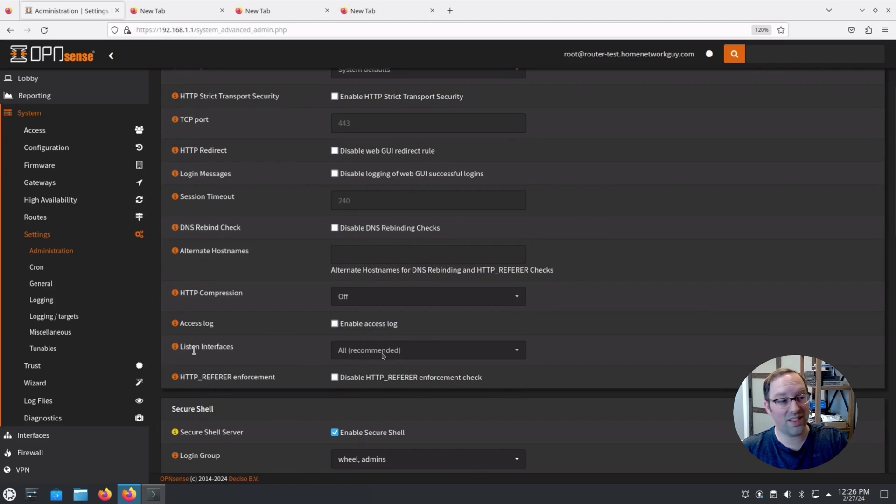
pyautogui.click(365, 356)
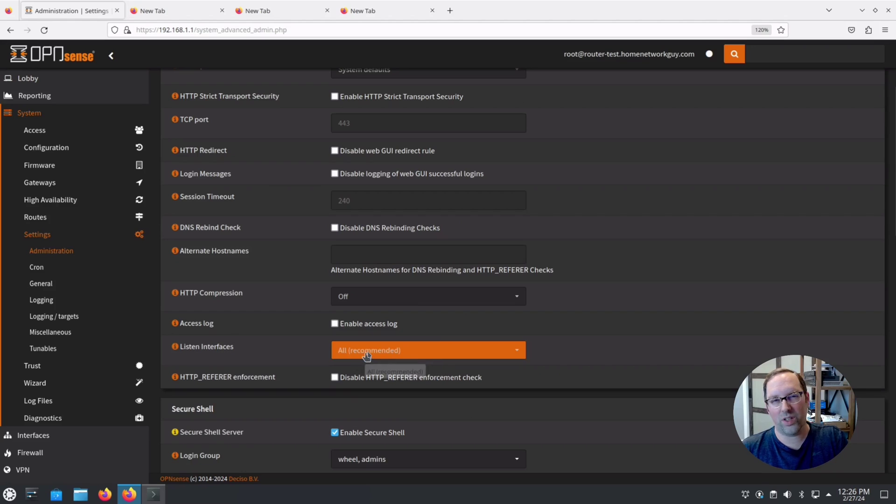
pyautogui.click(407, 351)
pyautogui.click(366, 404)
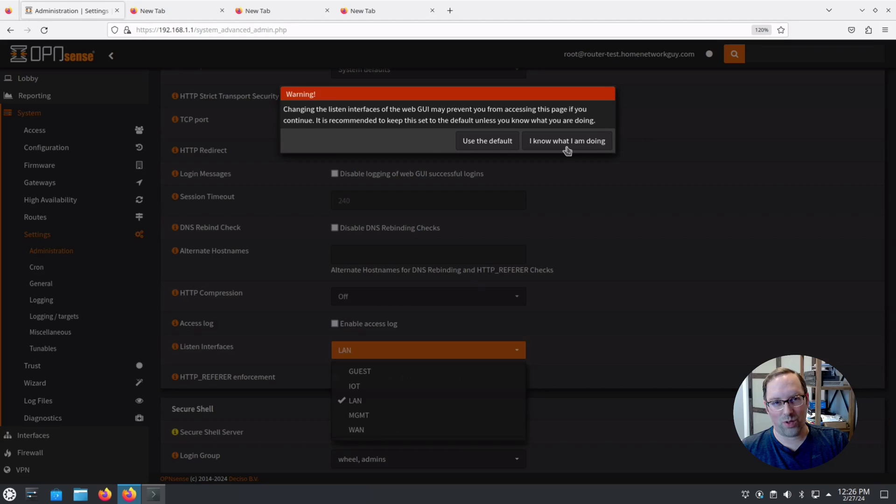
pyautogui.click(567, 149)
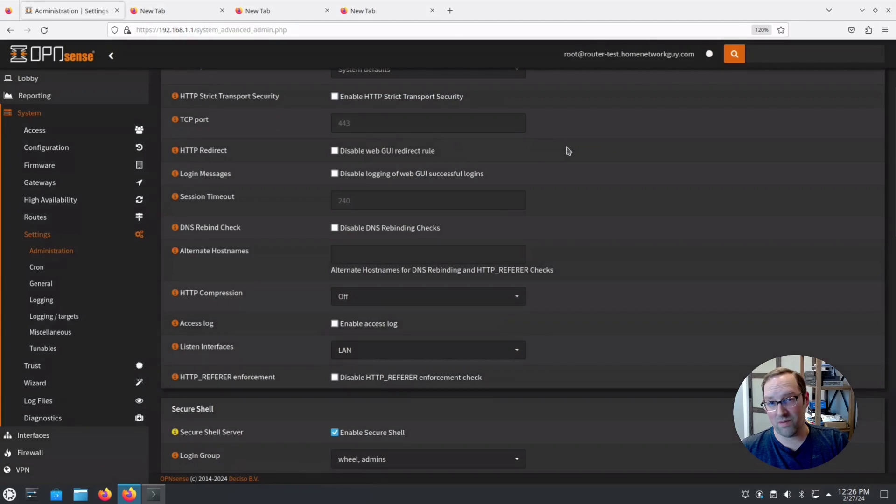
pyautogui.click(451, 352)
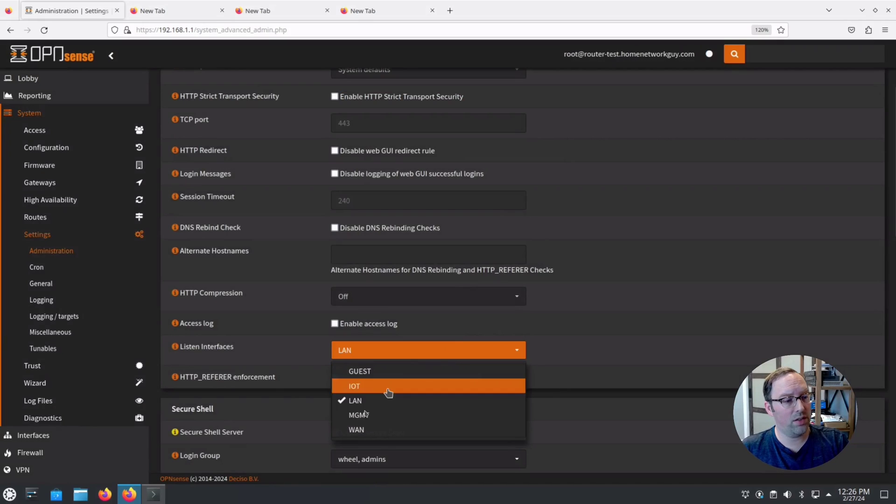
pyautogui.click(383, 415)
pyautogui.click(559, 355)
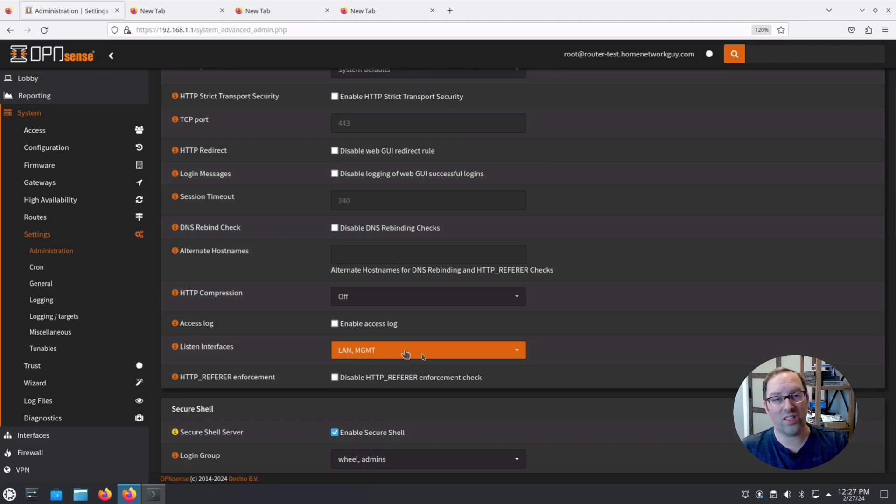
pyautogui.scroll(-4, 565, 354)
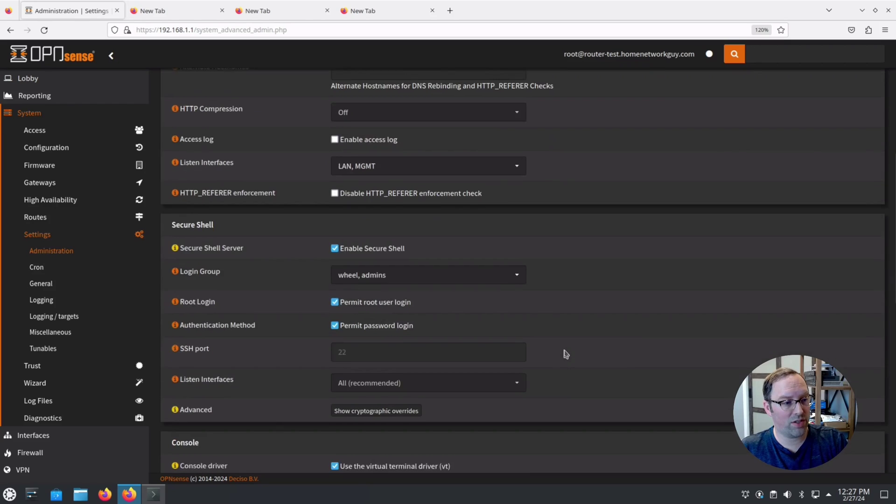
# Step: Set the Secure Shell listen interfaces to LAN and MGMT
pyautogui.click(392, 375)
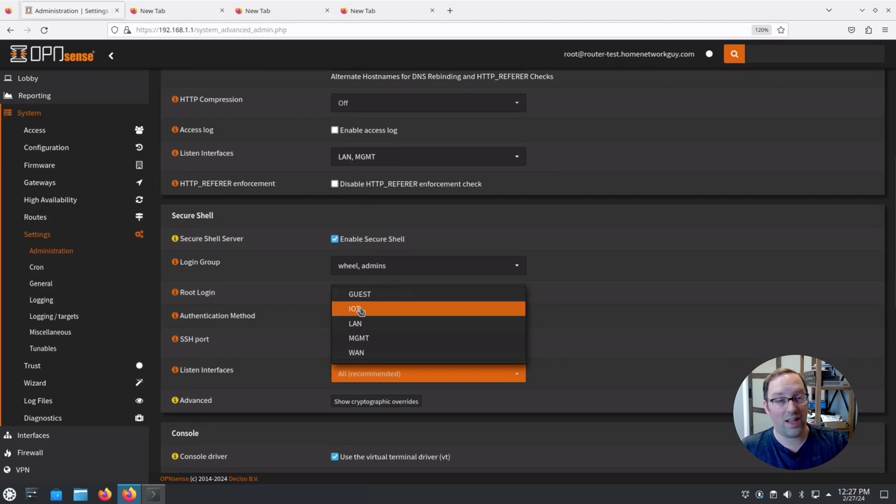
pyautogui.click(368, 325)
pyautogui.click(368, 339)
pyautogui.click(600, 340)
# Step: Save the administration settings and bring up the desktop Networks panel
pyautogui.scroll(-10, 588, 344)
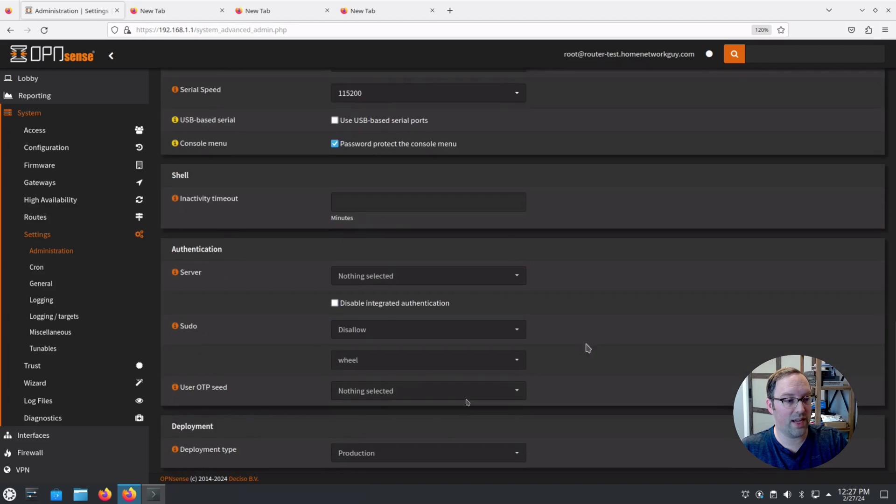
pyautogui.click(355, 456)
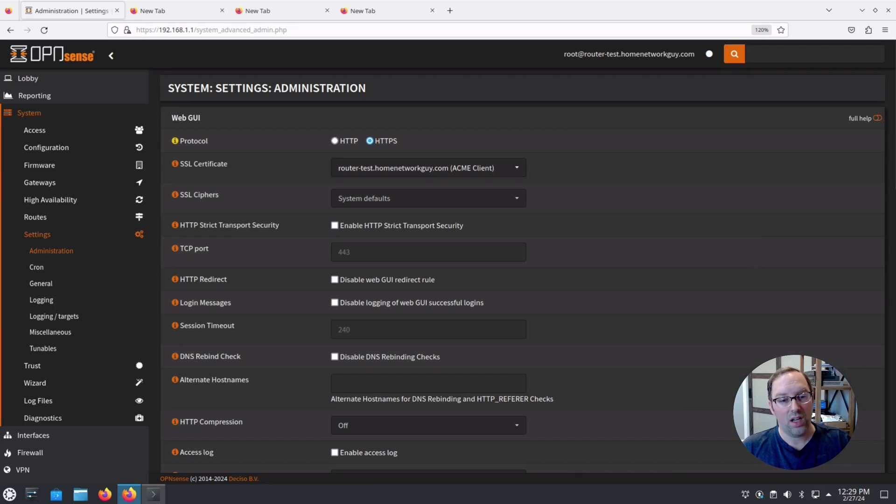
pyautogui.click(814, 500)
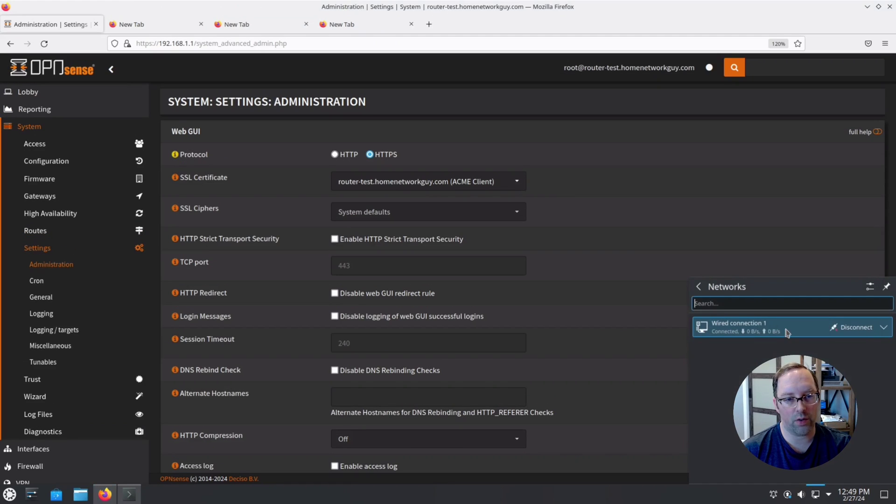
# Step: Switch Wired connection 1's IPv4 method to Manual
pyautogui.rightClick(788, 332)
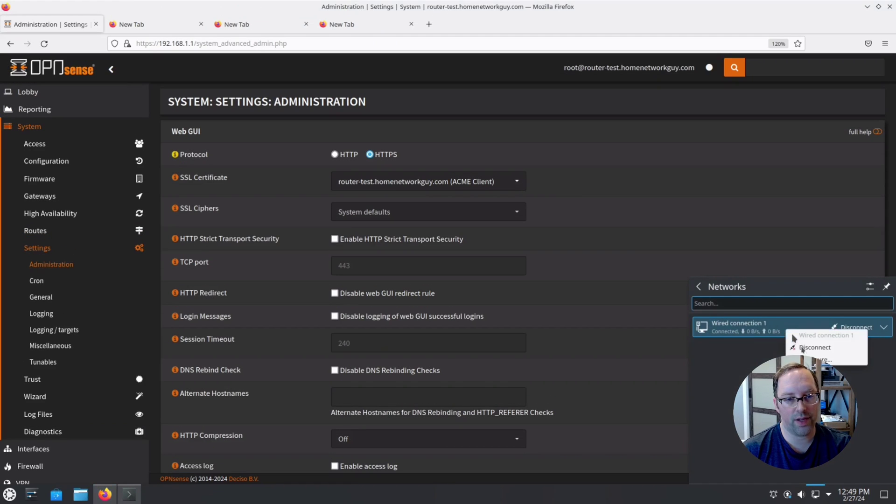
pyautogui.click(802, 356)
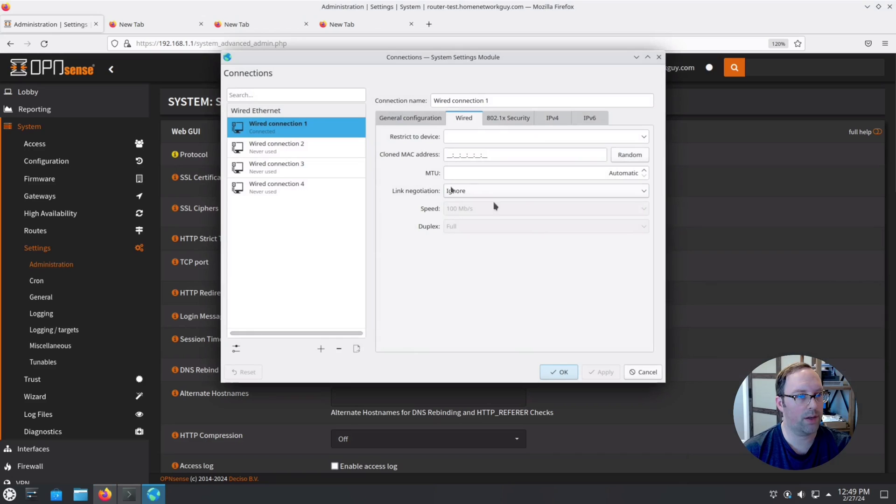
pyautogui.click(560, 118)
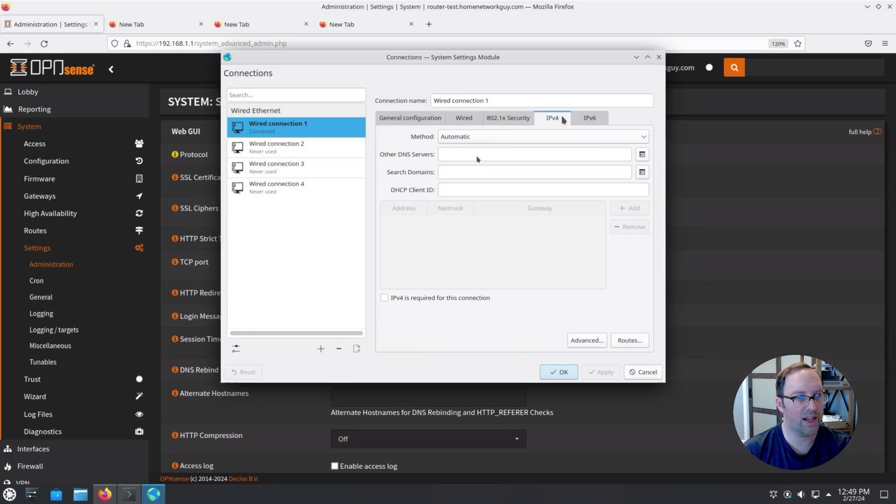
pyautogui.click(456, 137)
pyautogui.click(450, 184)
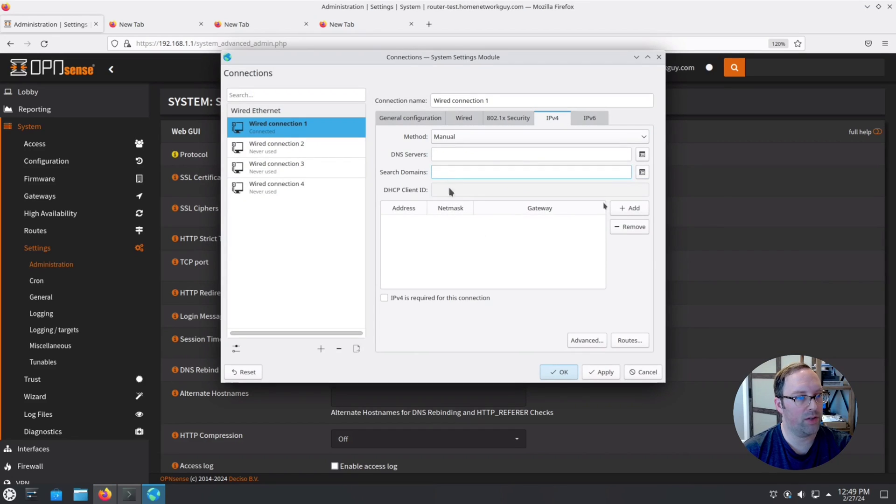
# Step: Add static address 192.168.0.10 with netmask 255.255.255.0, save, and reconnect Wired connection 1
pyautogui.click(628, 207)
pyautogui.write('192.16')
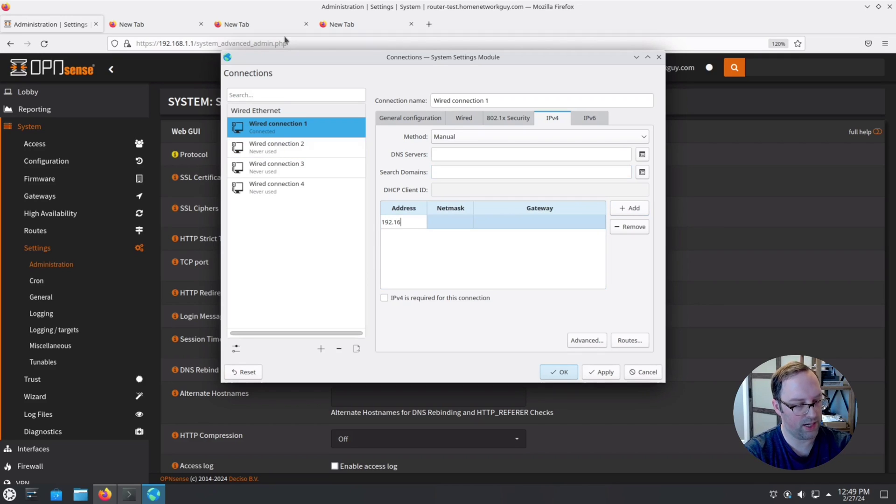
pyautogui.write('8.0.10')
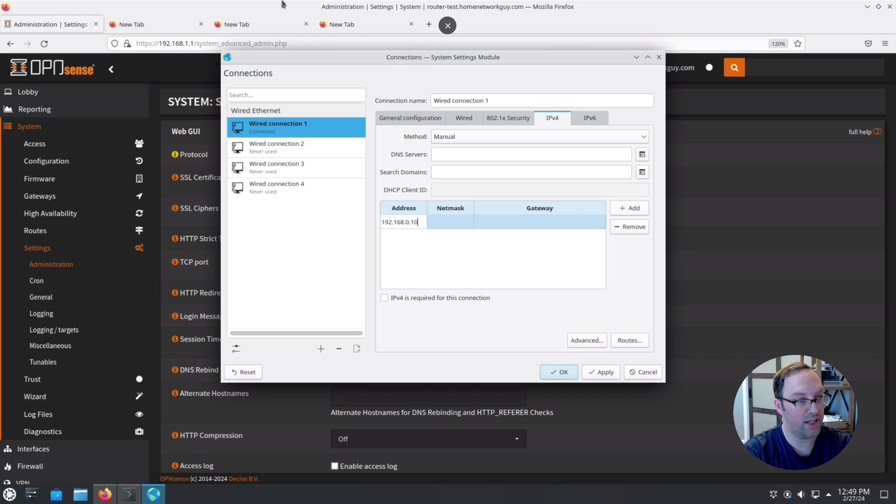
pyautogui.click(446, 224)
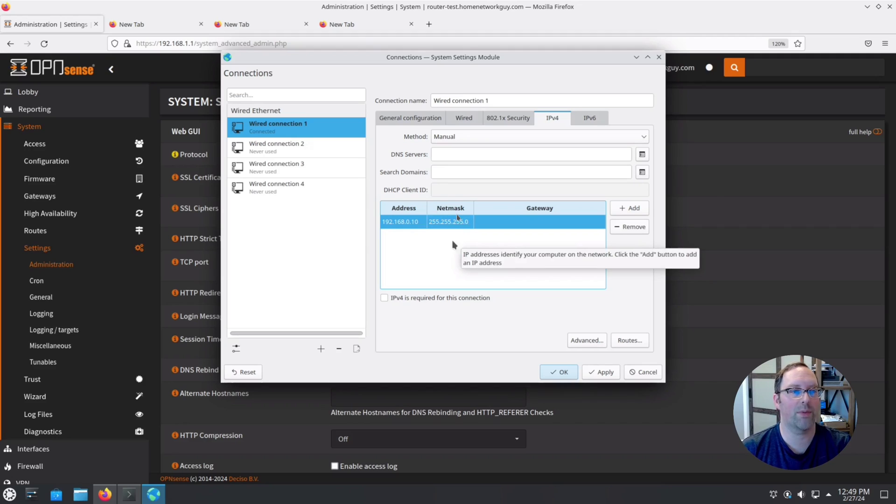
pyautogui.click(563, 372)
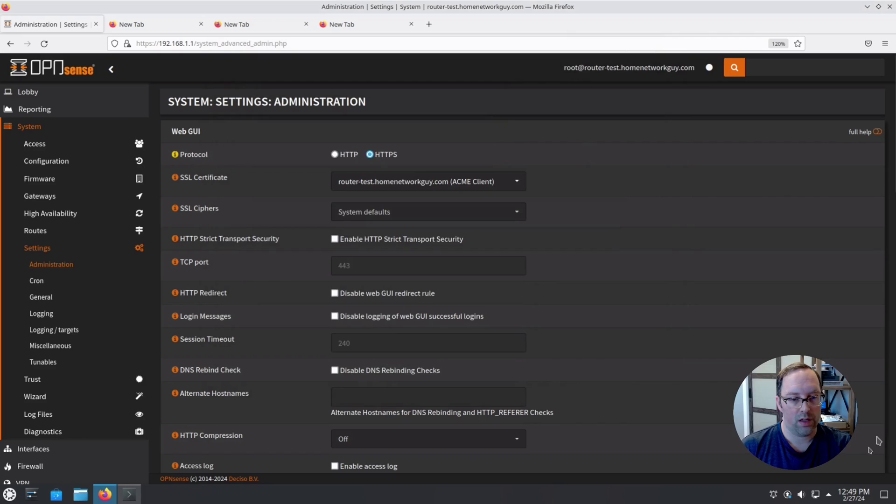
pyautogui.click(815, 495)
pyautogui.click(848, 327)
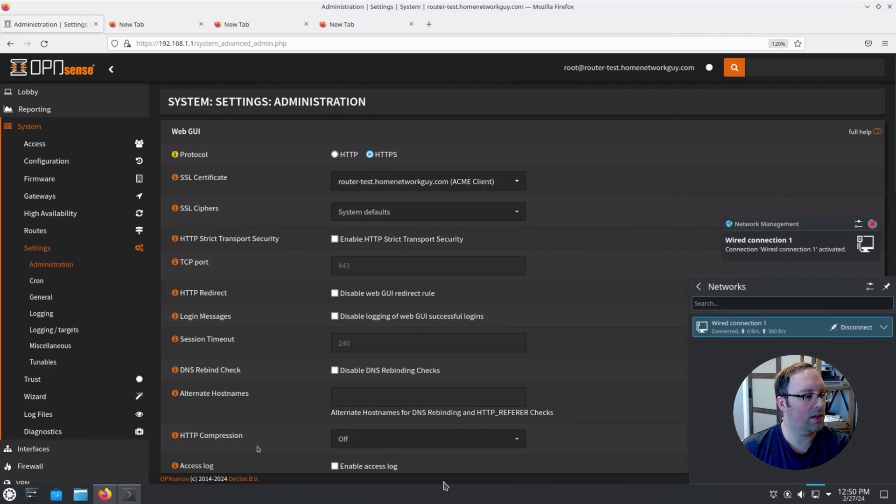
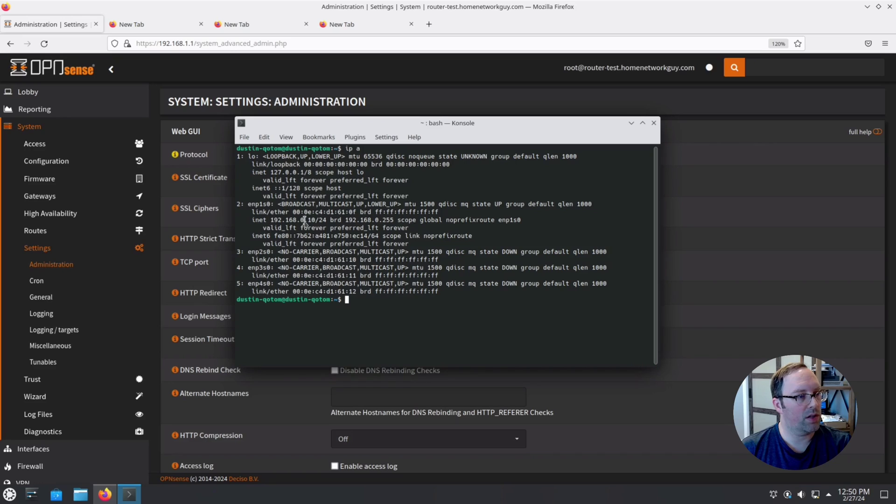
# Step: Load the switch web UI at 192.168.0.1 in the third Firefox tab
pyautogui.click(383, 67)
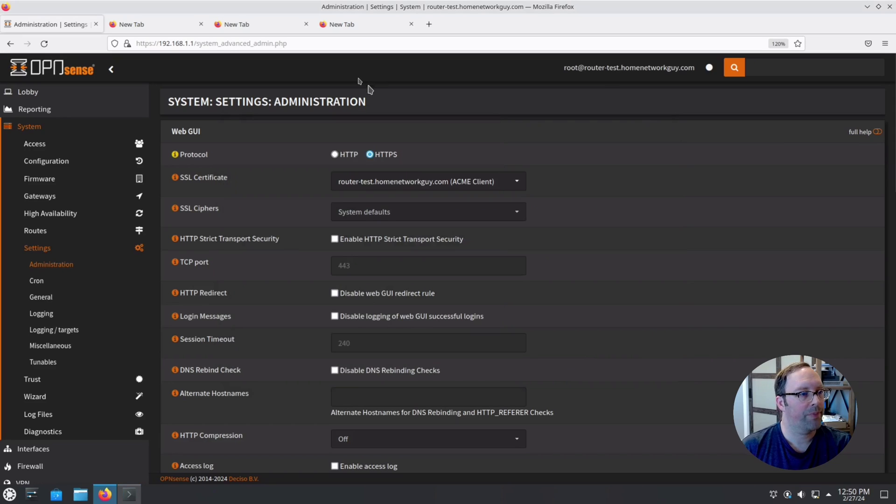
pyautogui.click(249, 25)
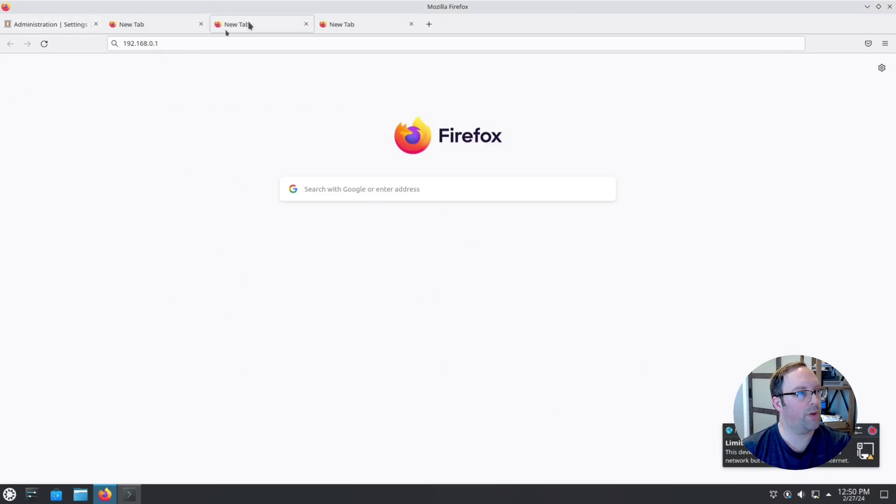
pyautogui.click(188, 44)
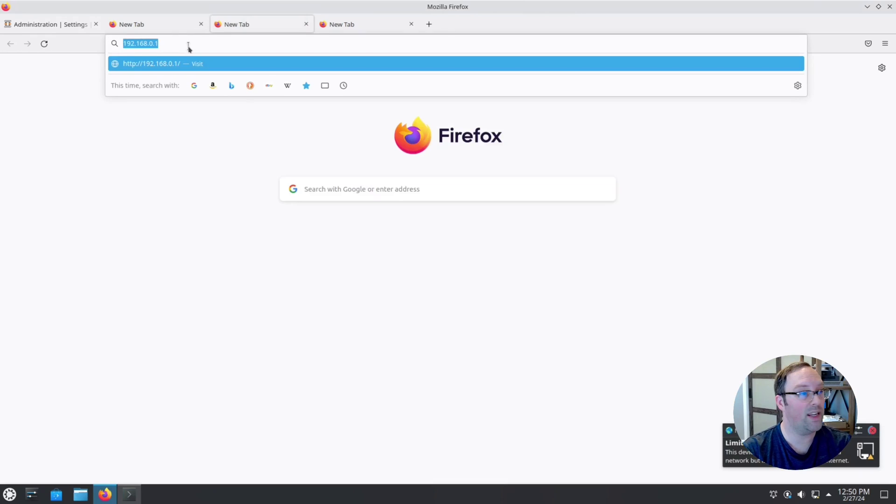
pyautogui.press('Return')
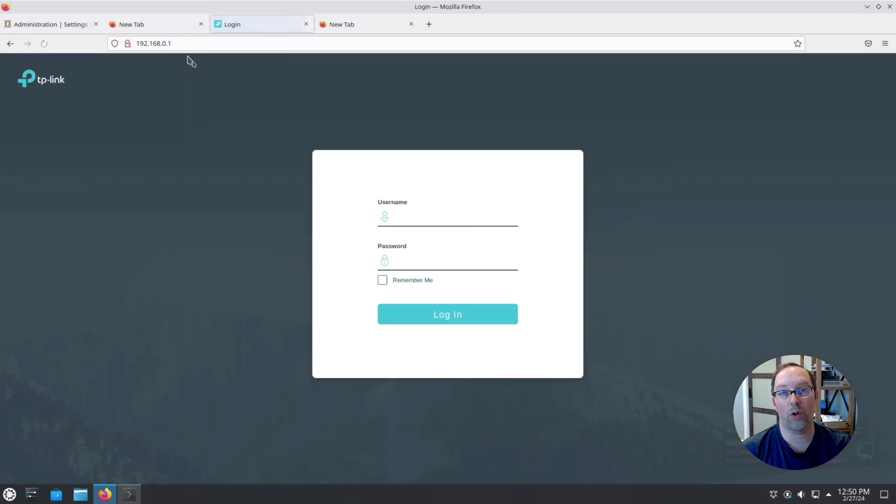
# Step: Sign in to the switch with the admin username and the account password
pyautogui.click(407, 218)
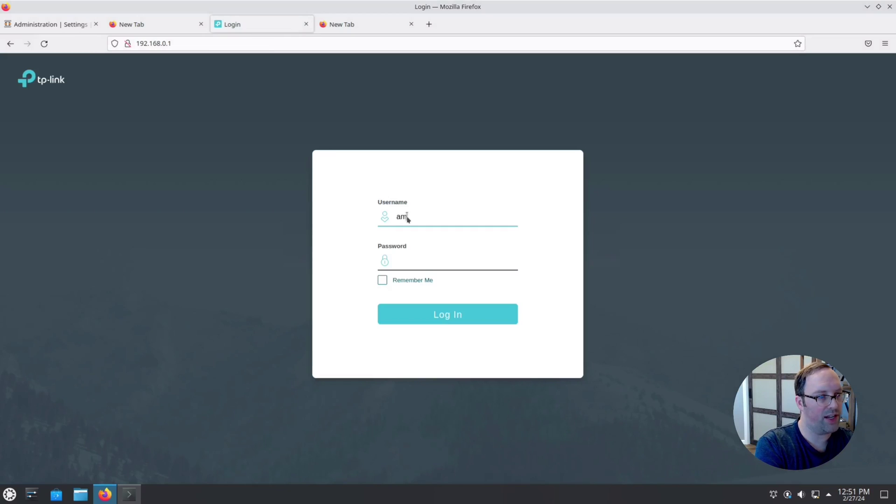
pyautogui.write('ad')
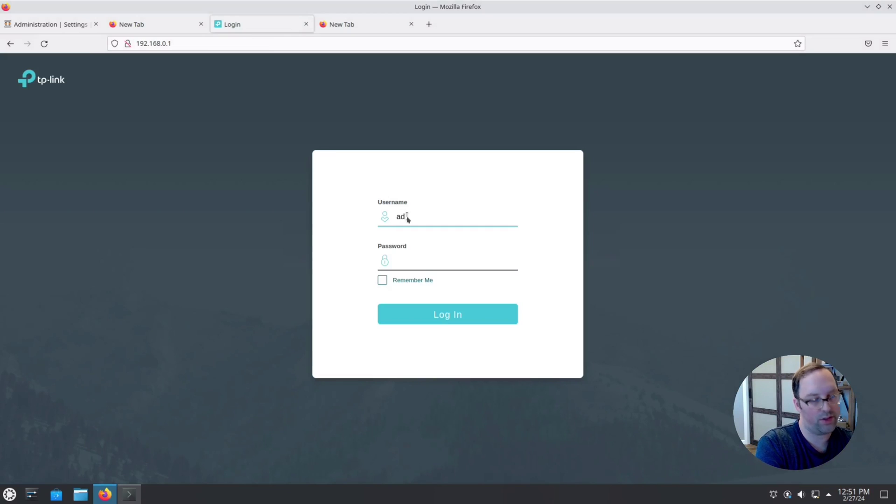
pyautogui.write('min')
pyautogui.press('Tab')
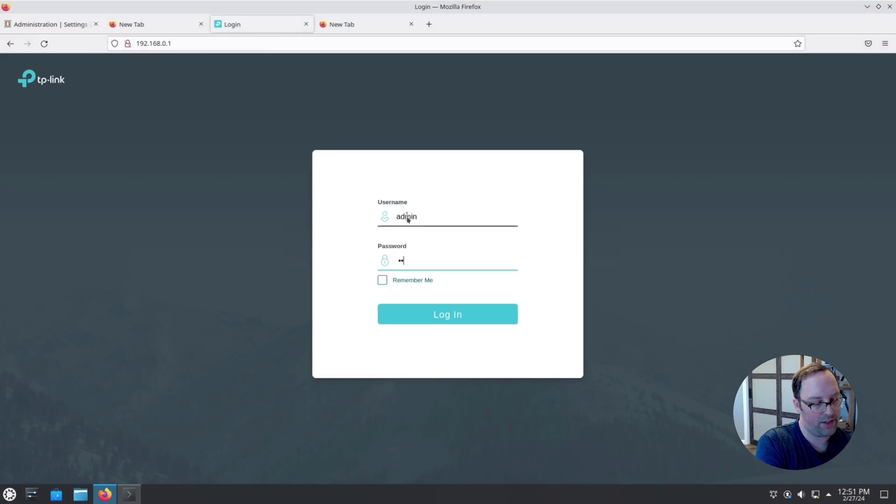
pyautogui.press('Return')
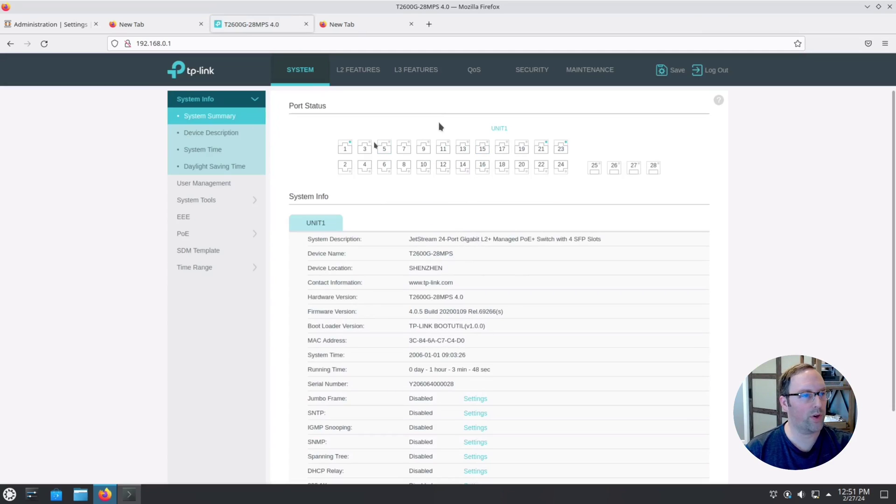
# Step: Go to L2 Features > VLAN > 802.1Q VLAN to view the default VLAN 1 list
pyautogui.moveTo(349, 149)
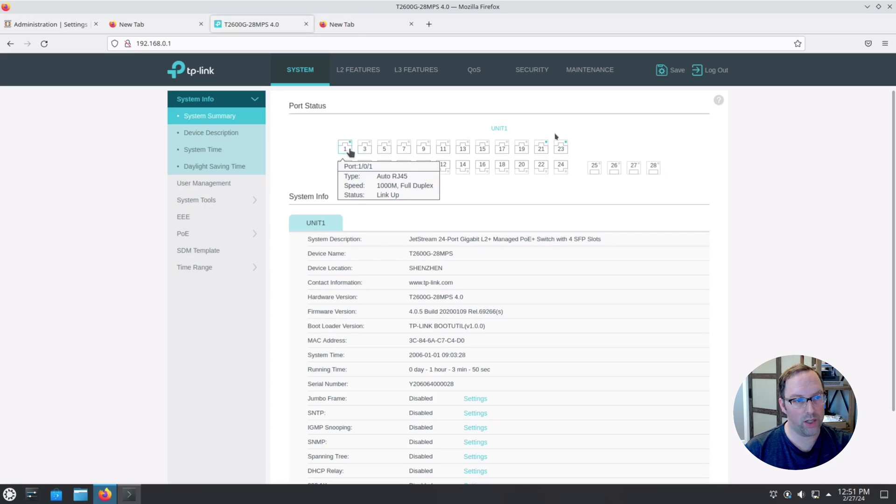
pyautogui.moveTo(562, 150)
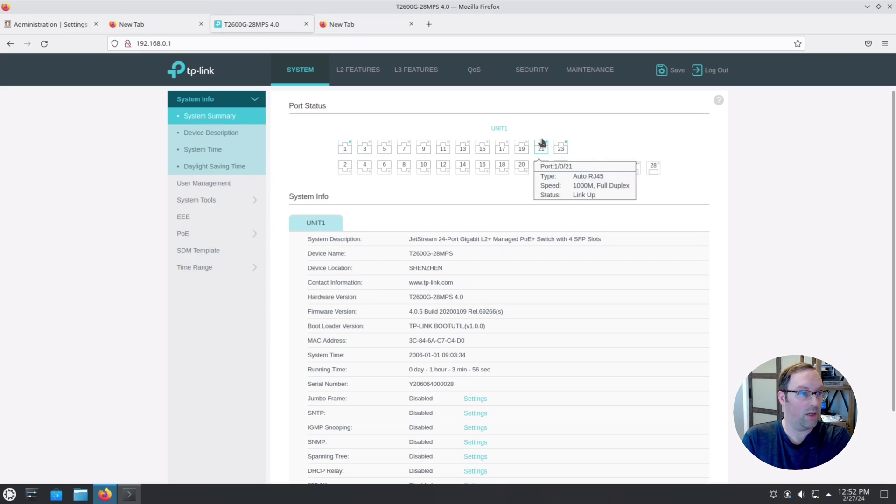
pyautogui.click(360, 74)
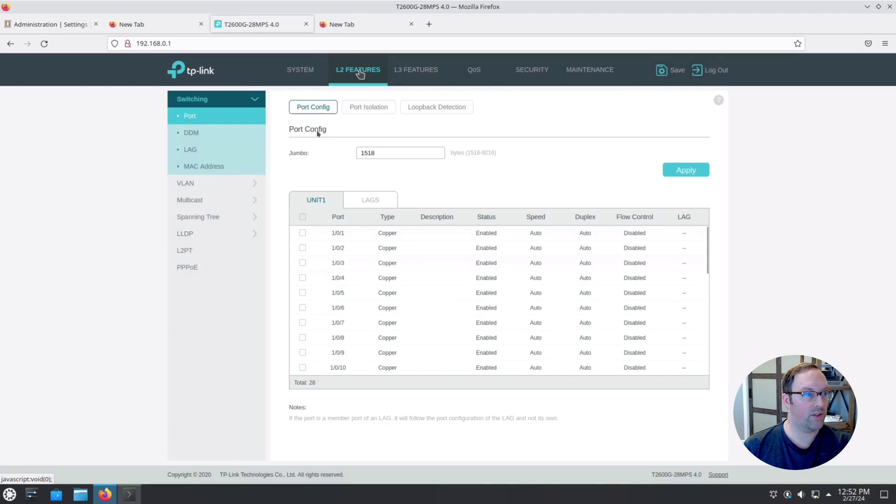
pyautogui.click(186, 185)
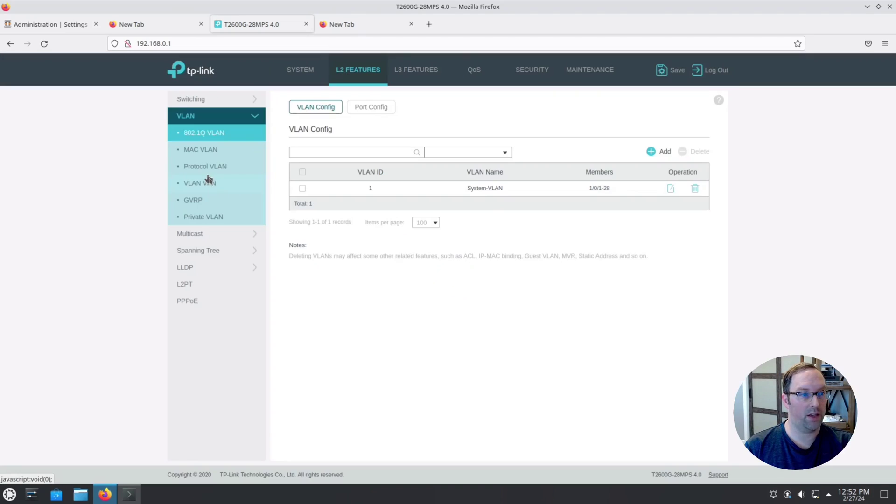
# Step: Create VLAN ID 99 'MGMT', untagged on ports 1/0/3 and 1/0/21, tagged on 1/0/23
pyautogui.click(660, 151)
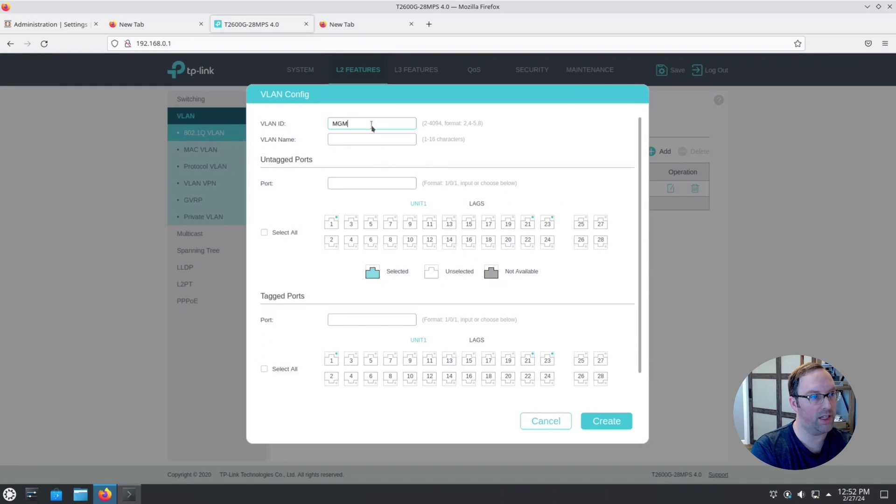
pyautogui.doubleClick(350, 123)
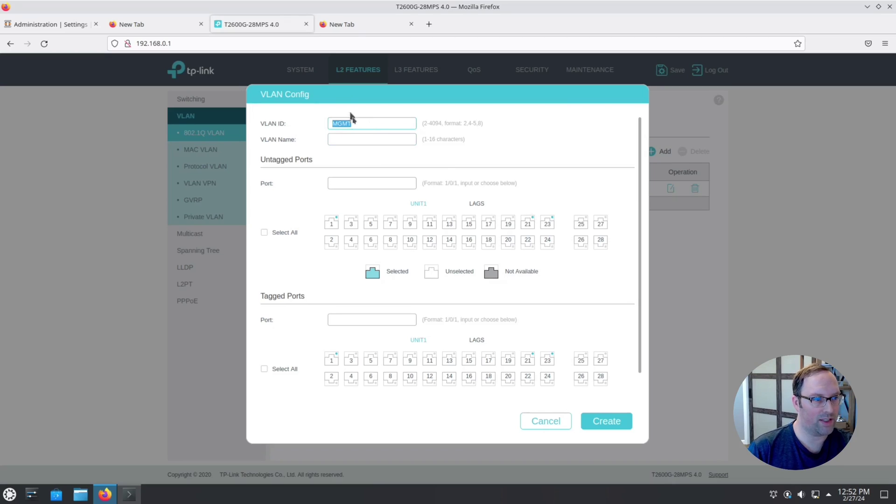
pyautogui.write('99')
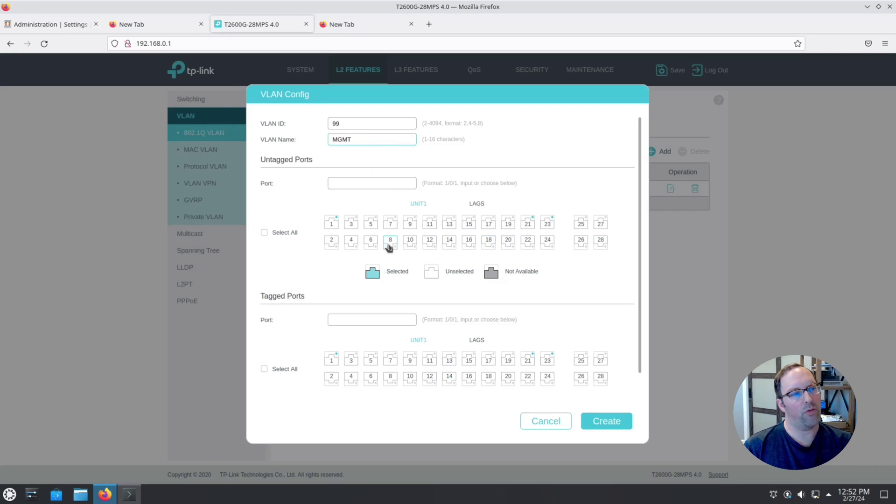
pyautogui.click(349, 223)
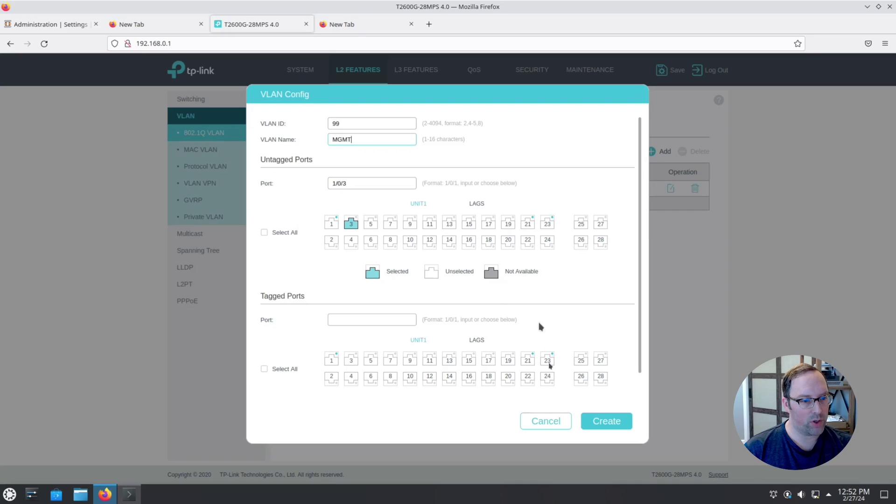
pyautogui.click(548, 365)
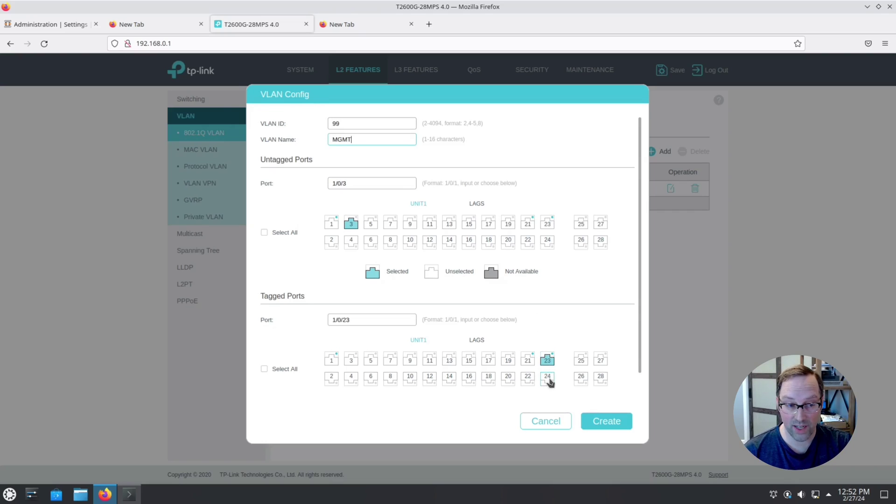
pyautogui.click(528, 224)
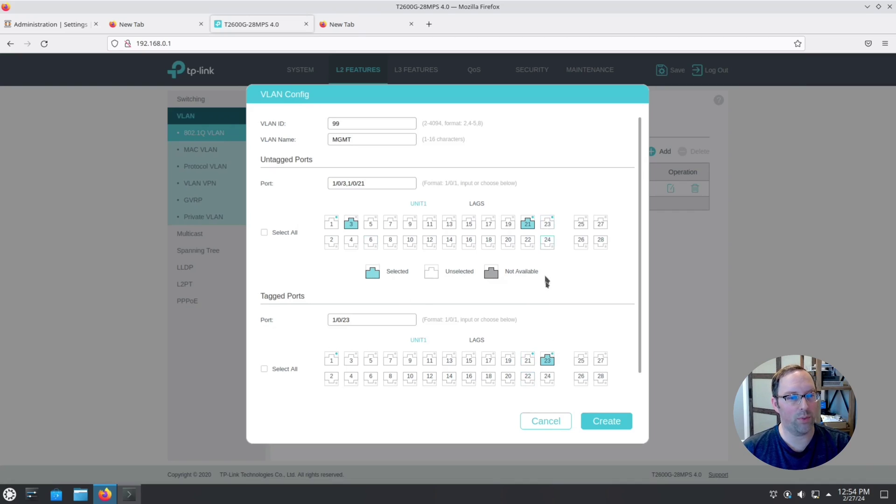
pyautogui.click(601, 429)
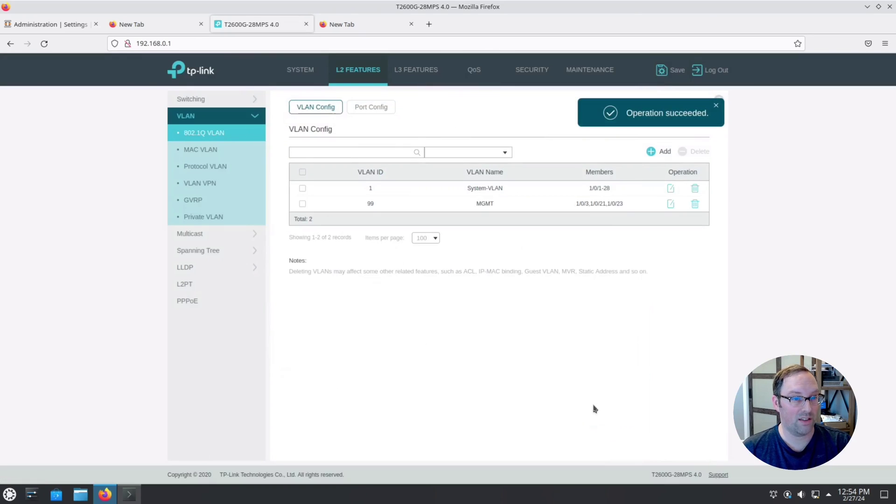
# Step: On the Port Config tab, apply PVID 99 to ports 1/0/3 and 1/0/21
pyautogui.click(371, 107)
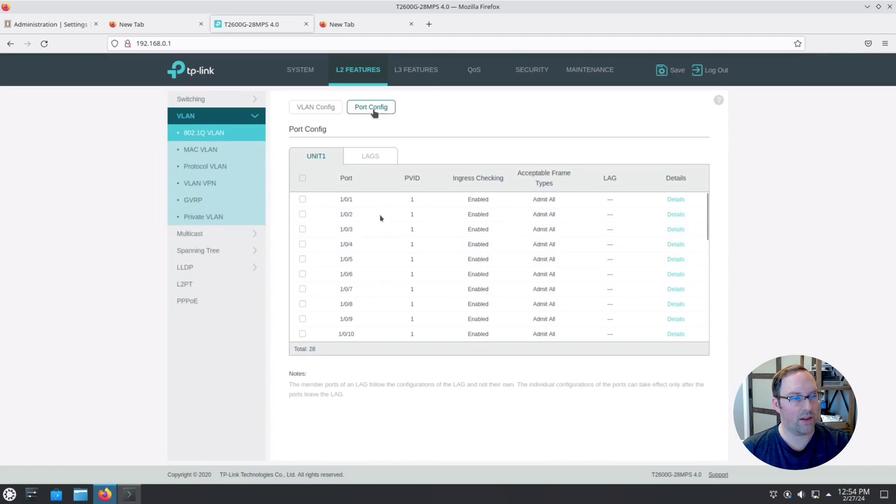
pyautogui.click(302, 229)
pyautogui.scroll(-2, 329, 297)
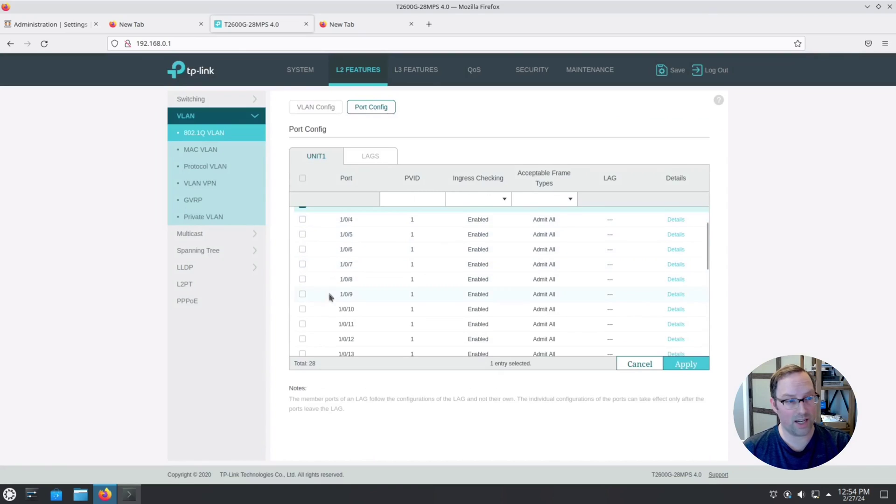
pyautogui.scroll(-3, 339, 311)
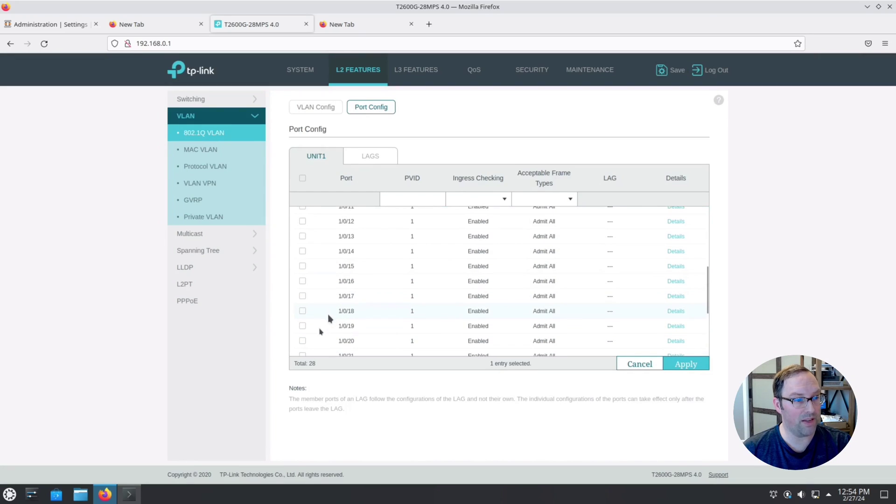
pyautogui.scroll(-1, 316, 332)
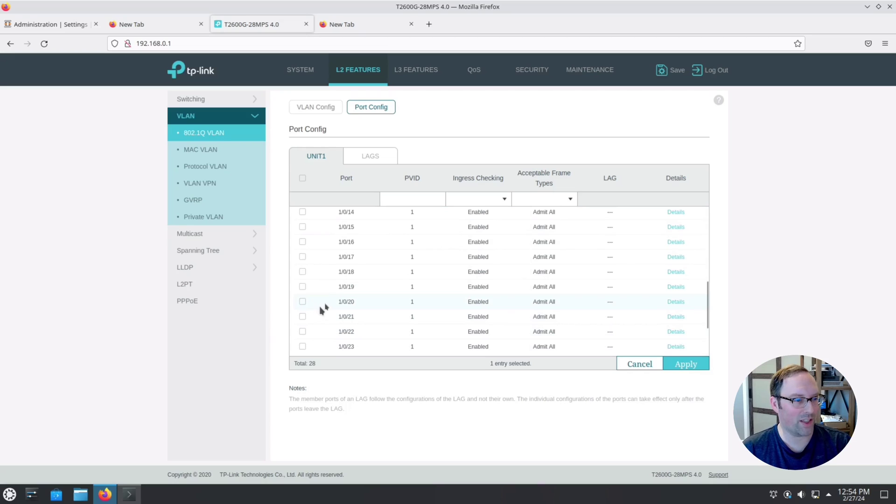
pyautogui.click(301, 317)
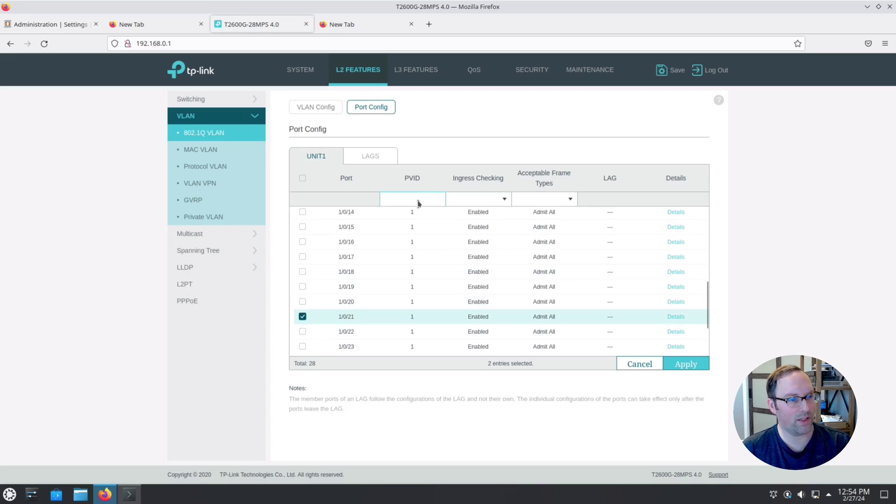
pyautogui.write('99')
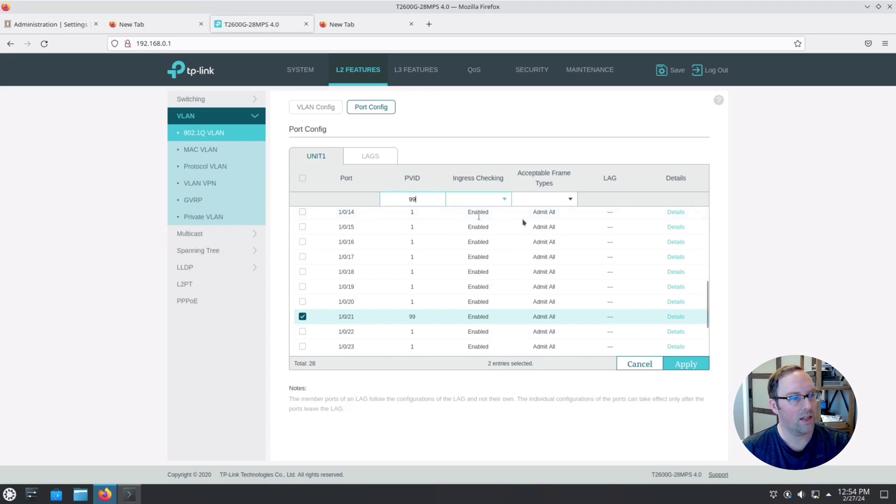
pyautogui.click(675, 362)
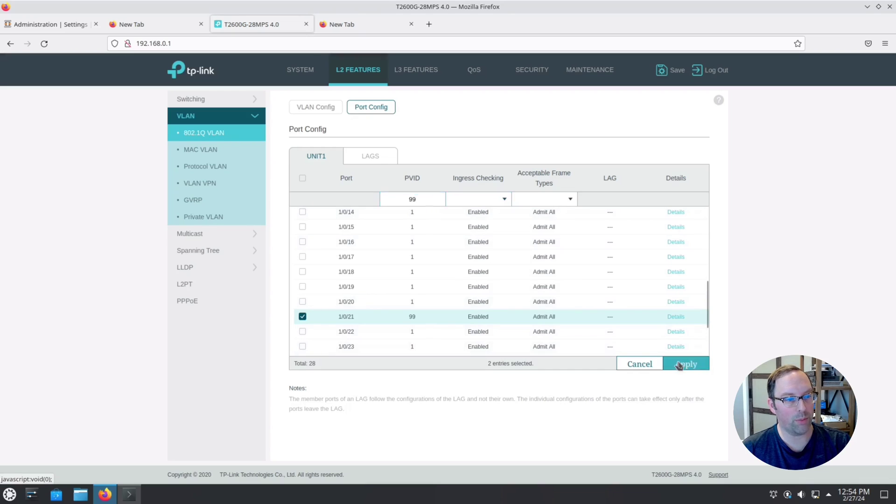
# Step: Go to L3 Features > Interface to view the VLAN1 interface at 192.168.0.1/24
pyautogui.click(423, 79)
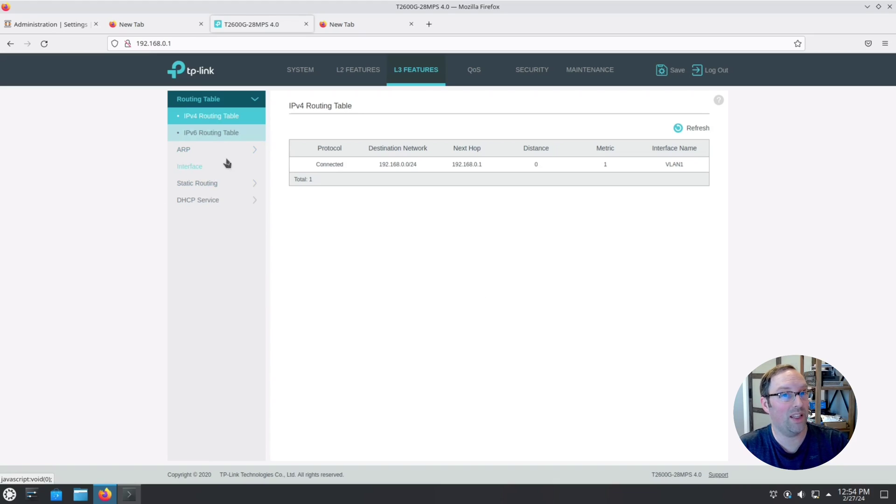
pyautogui.click(189, 172)
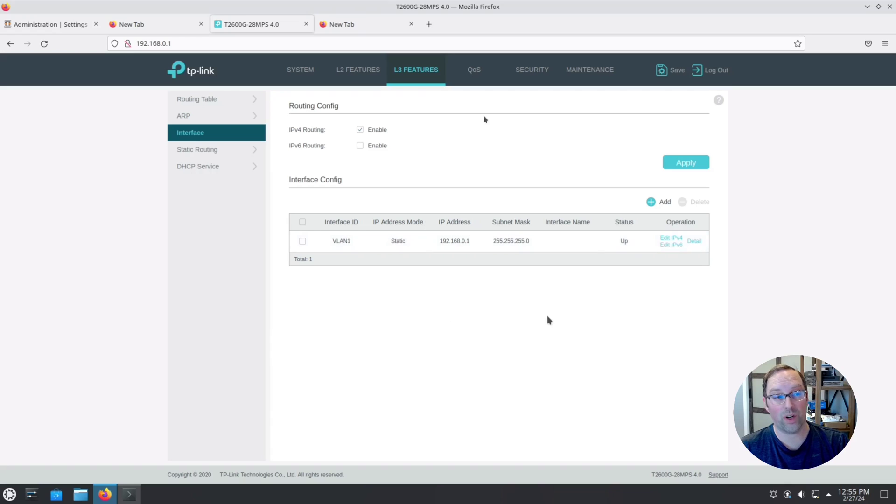
# Step: Add static VLAN 99 interface 'Management' with 192.168.99.2 and mask 255.255.255.0
pyautogui.click(662, 206)
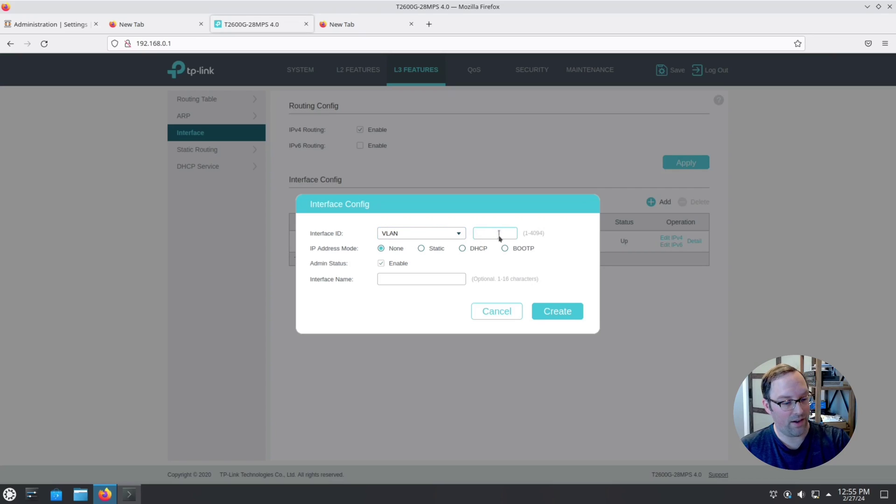
pyautogui.write('99')
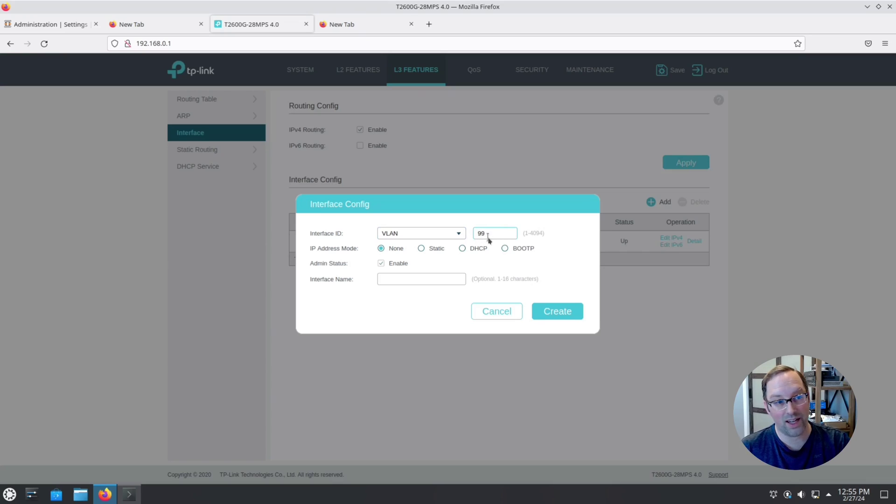
pyautogui.click(415, 233)
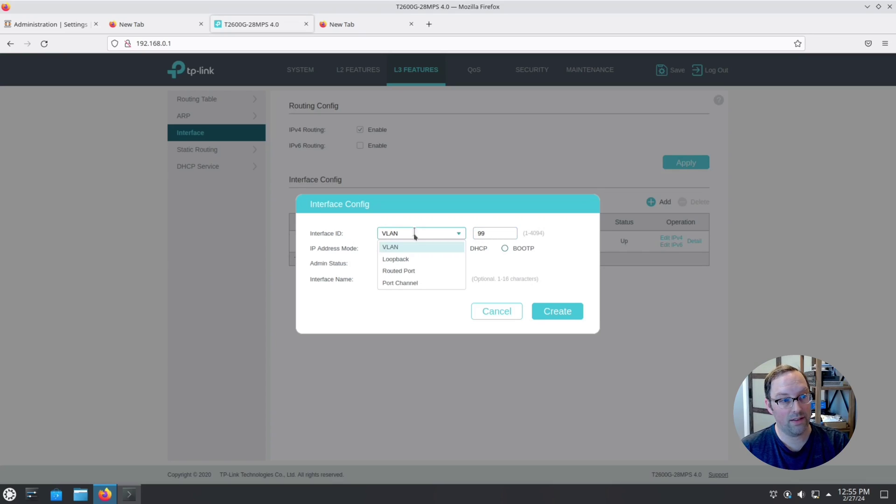
pyautogui.click(422, 233)
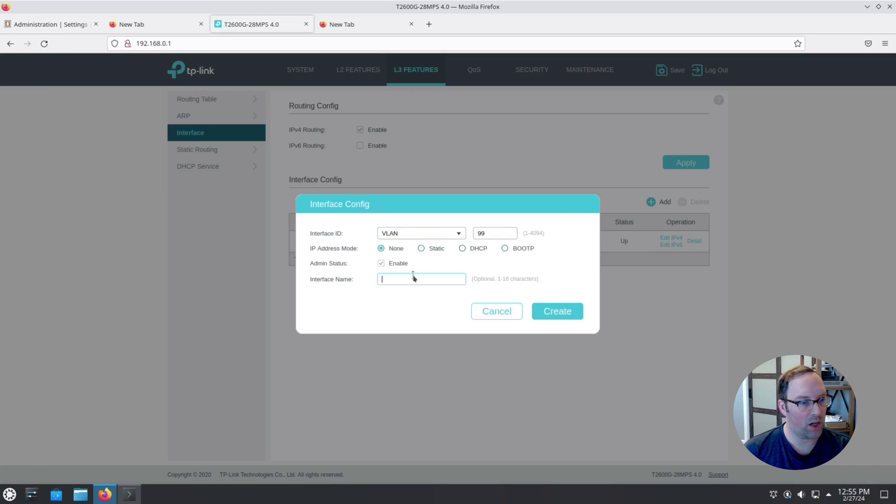
pyautogui.click(422, 249)
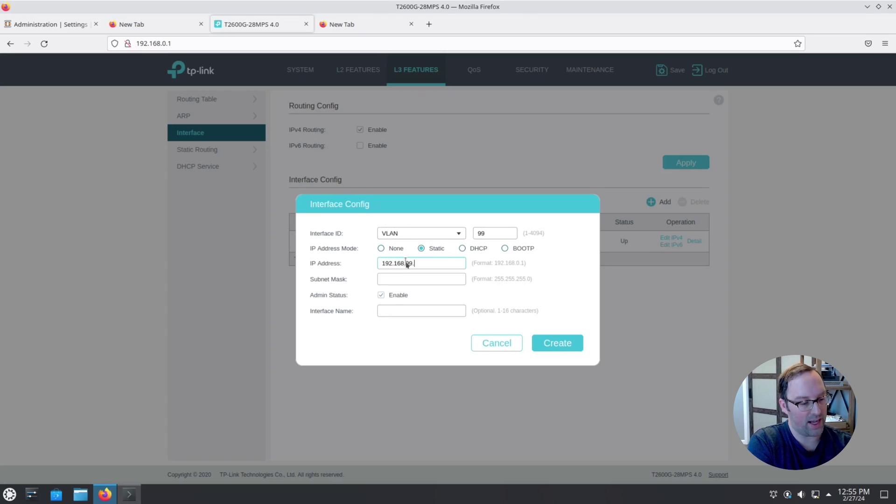
pyautogui.click(406, 264)
pyautogui.write('192.168.99.2')
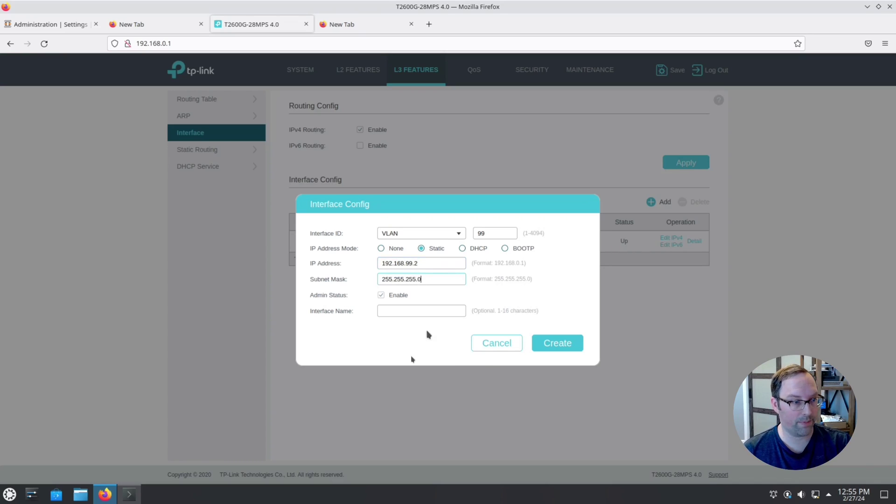
pyautogui.click(393, 311)
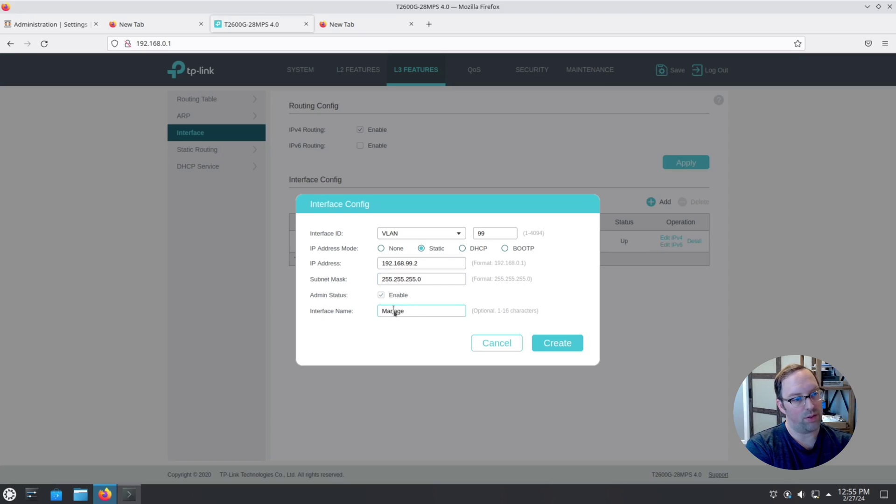
pyautogui.click(556, 347)
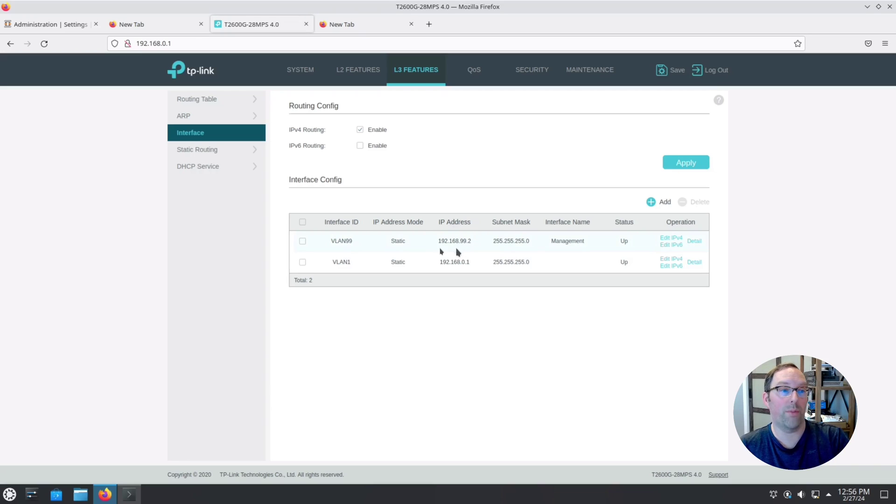
pyautogui.moveTo(441, 242); pyautogui.dragTo(536, 239)
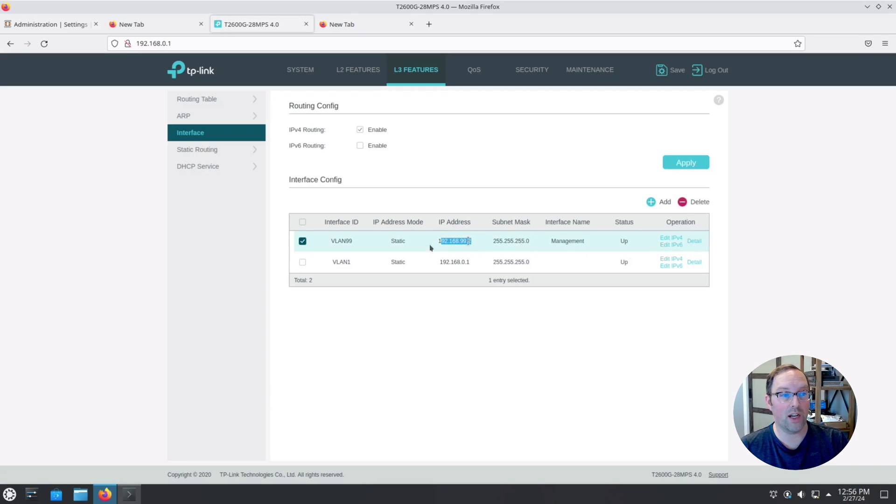
pyautogui.click(487, 245)
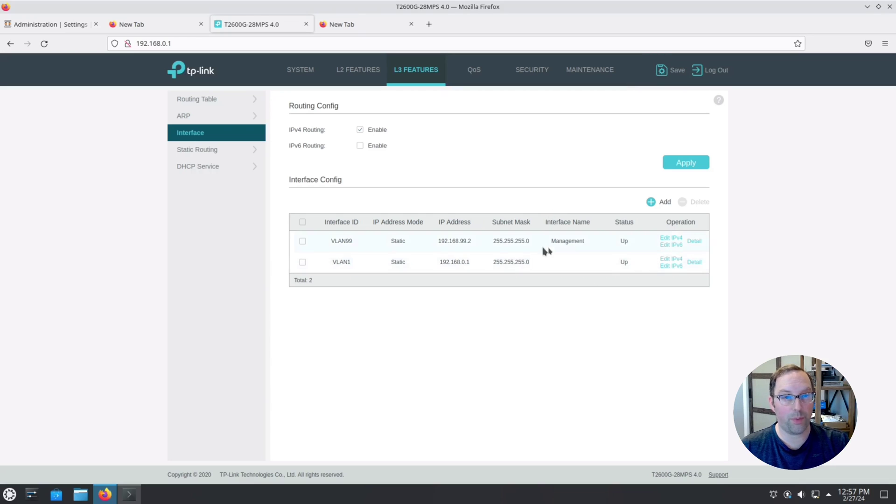
# Step: Set Wired connection 1's IPv4 method to Automatic and save the connection
pyautogui.click(815, 494)
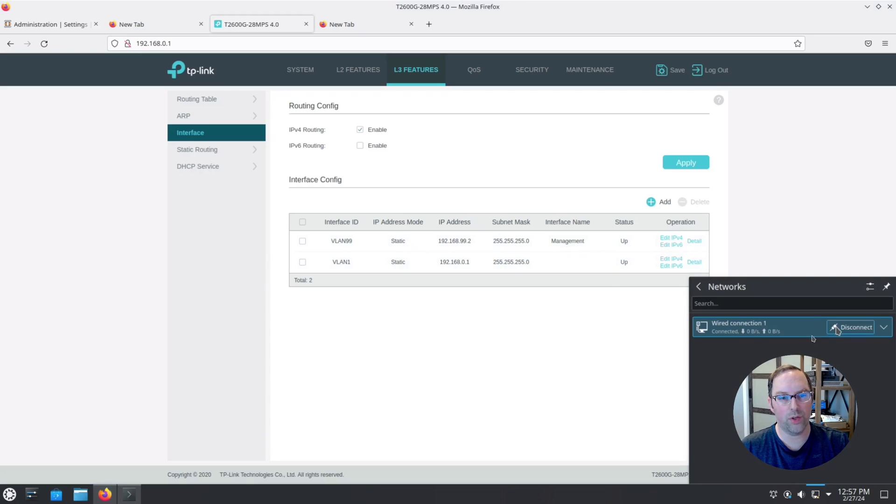
pyautogui.click(791, 334)
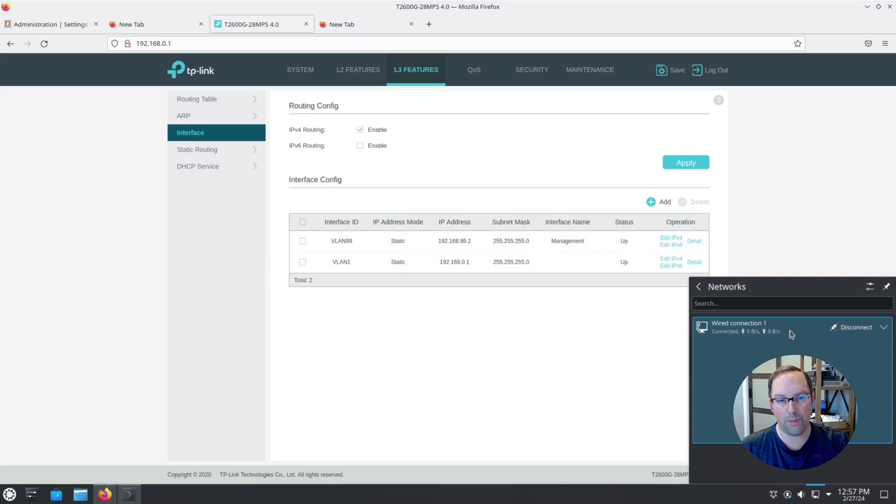
pyautogui.rightClick(791, 332)
pyautogui.click(828, 361)
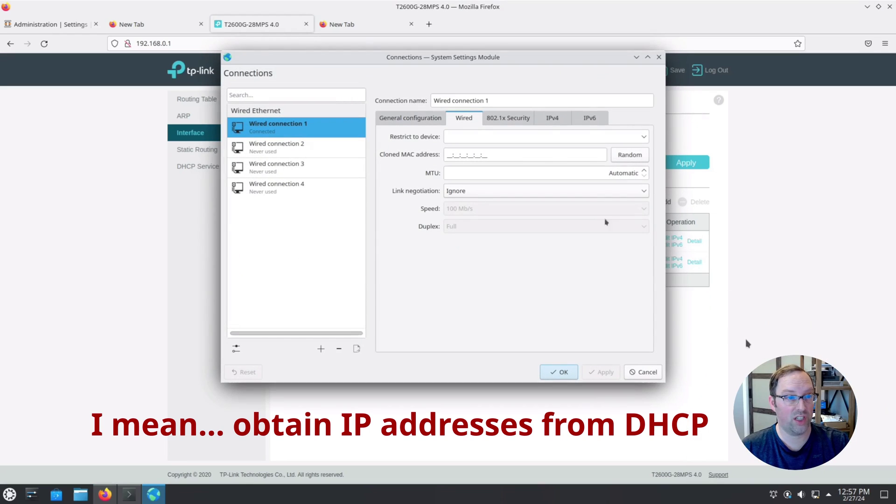
pyautogui.click(558, 119)
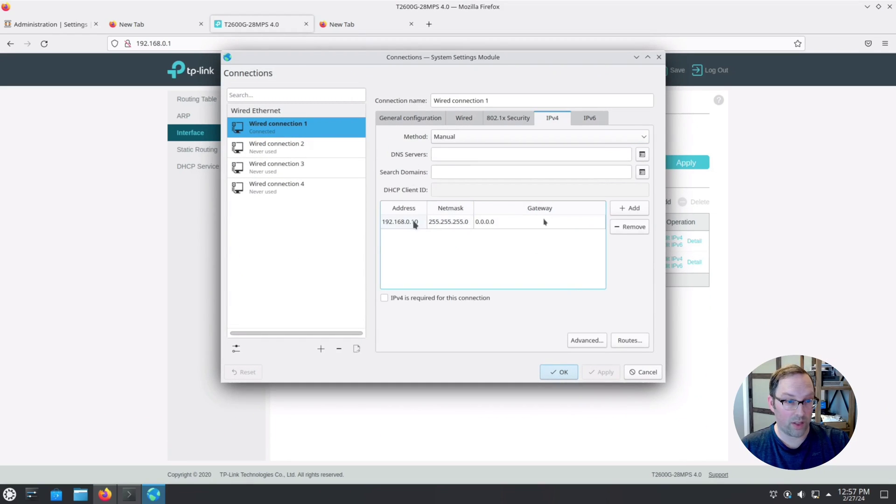
pyautogui.click(468, 137)
pyautogui.click(461, 150)
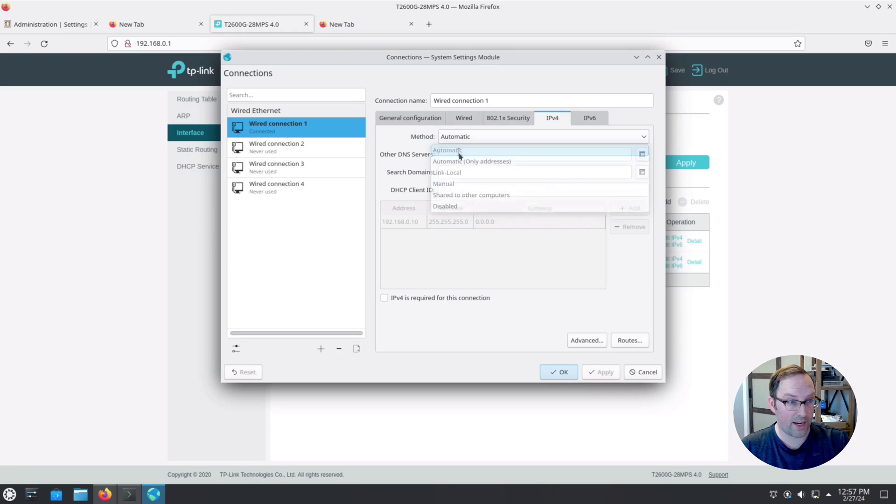
pyautogui.click(560, 372)
# Step: Reactivate Wired connection 1 from the tray's network list
pyautogui.hotkey('alt', 'Tab')
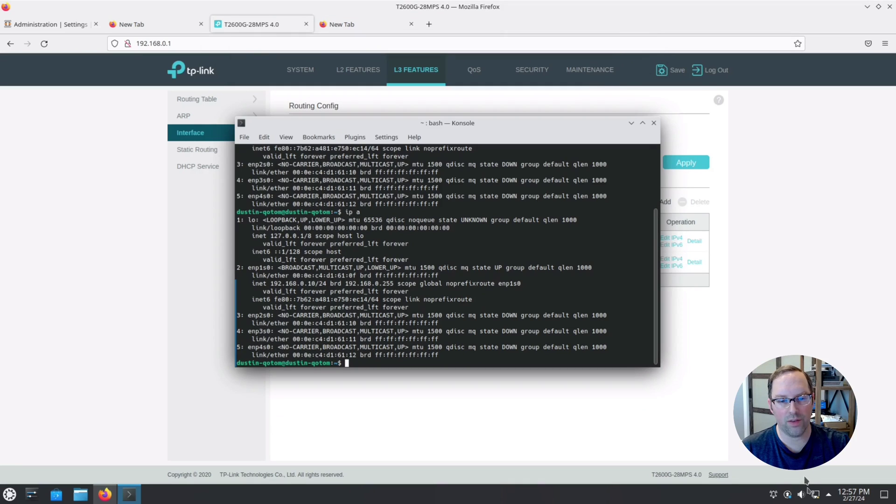
pyautogui.click(814, 494)
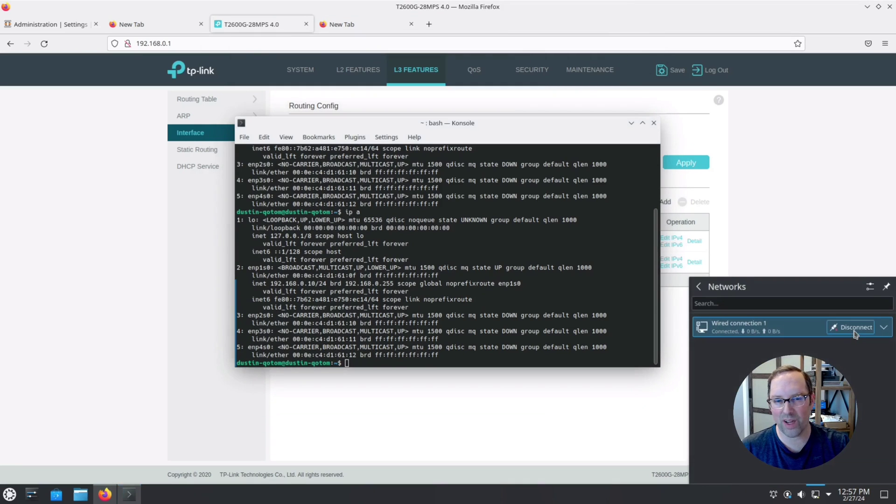
pyautogui.click(855, 328)
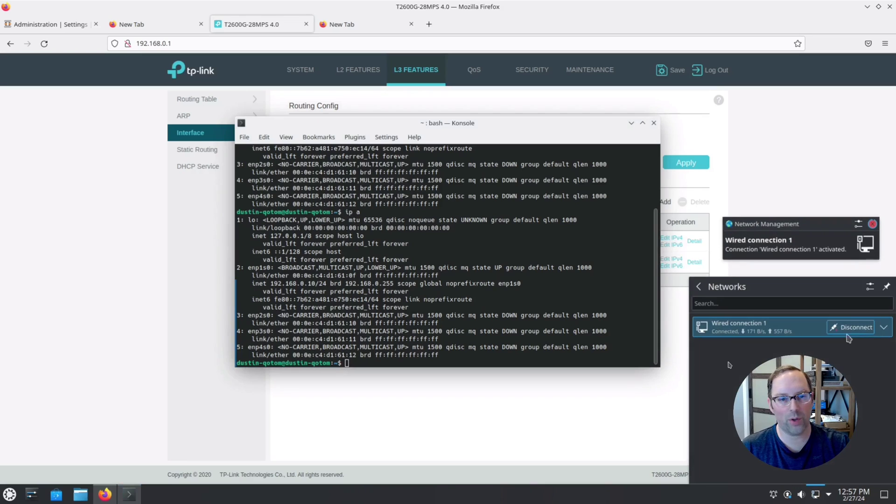
# Step: Rerun ip a in Konsole to check the DHCP address 192.168.1.110
pyautogui.click(391, 311)
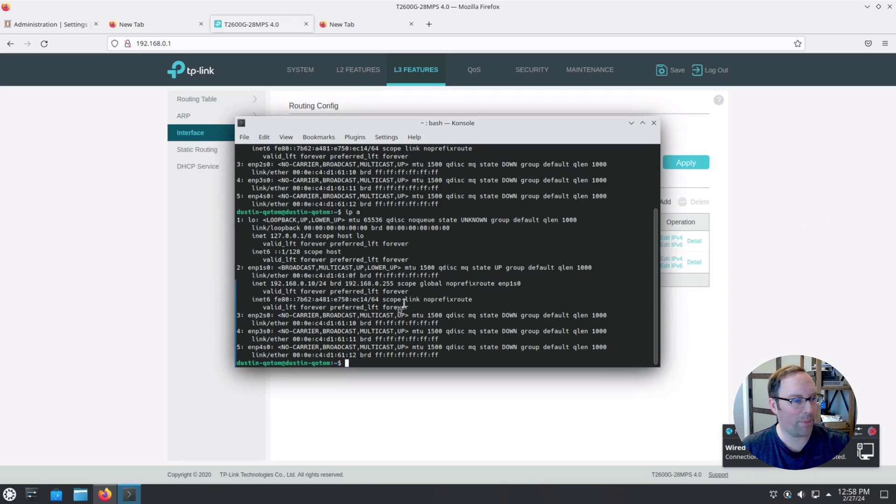
pyautogui.press('Up')
pyautogui.press('Return')
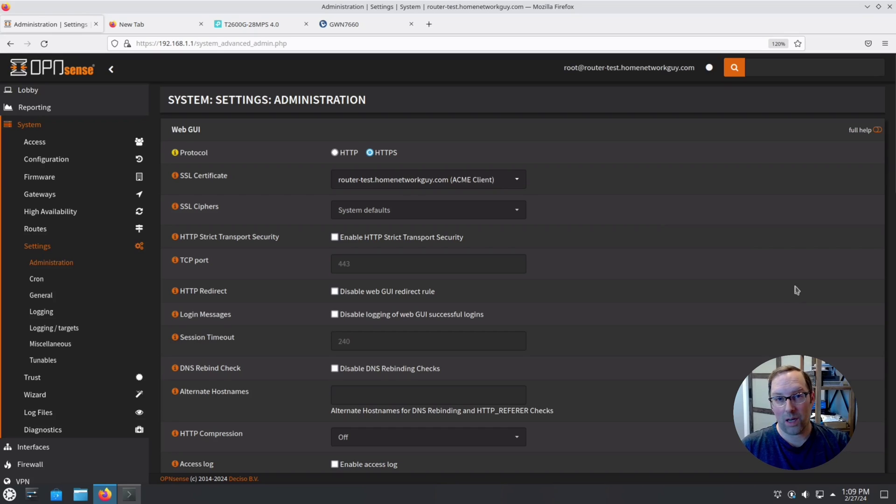
# Step: Open Services > ISC DHCPv4 > Leases and find the Grandstream lease at 192.168.99.100
pyautogui.click(100, 142)
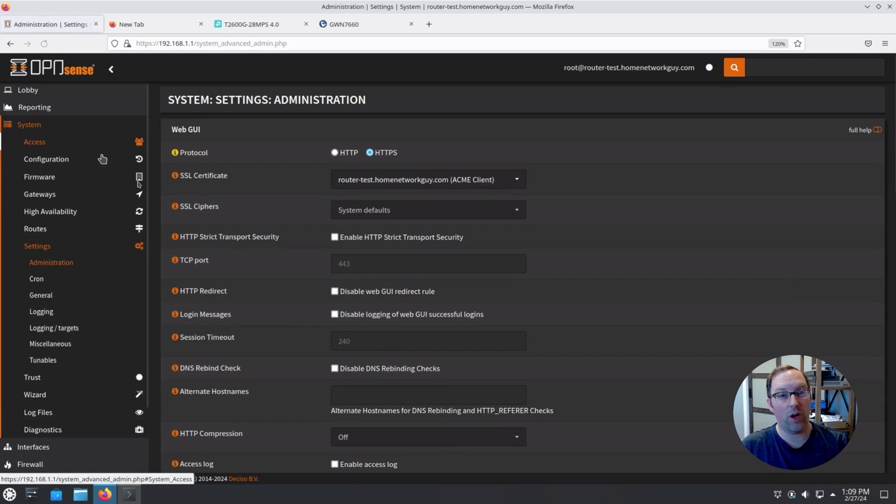
pyautogui.scroll(-2, 54, 379)
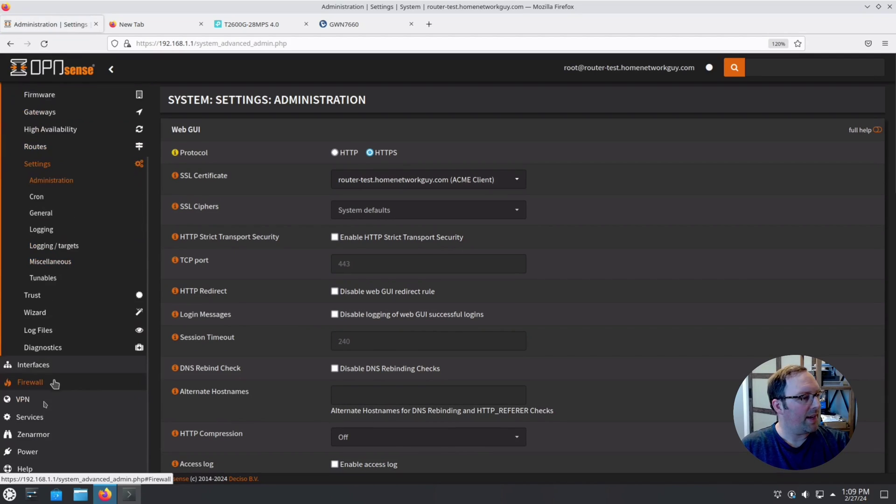
pyautogui.click(36, 412)
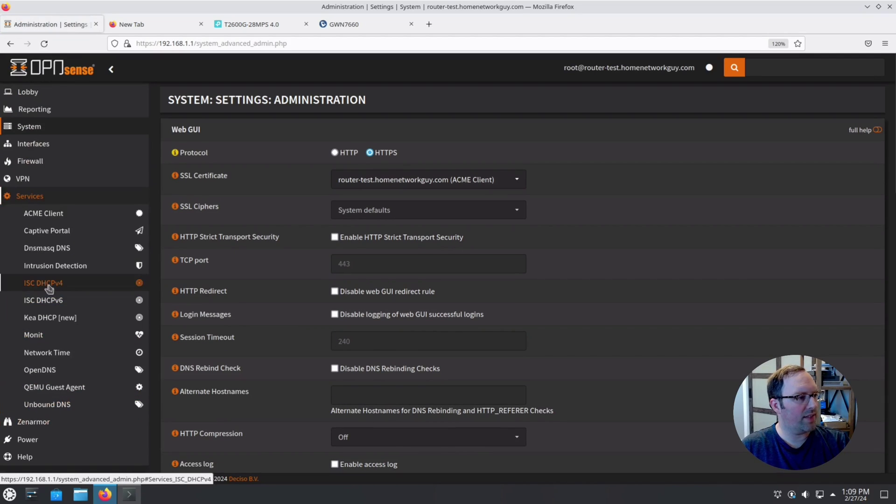
pyautogui.click(49, 288)
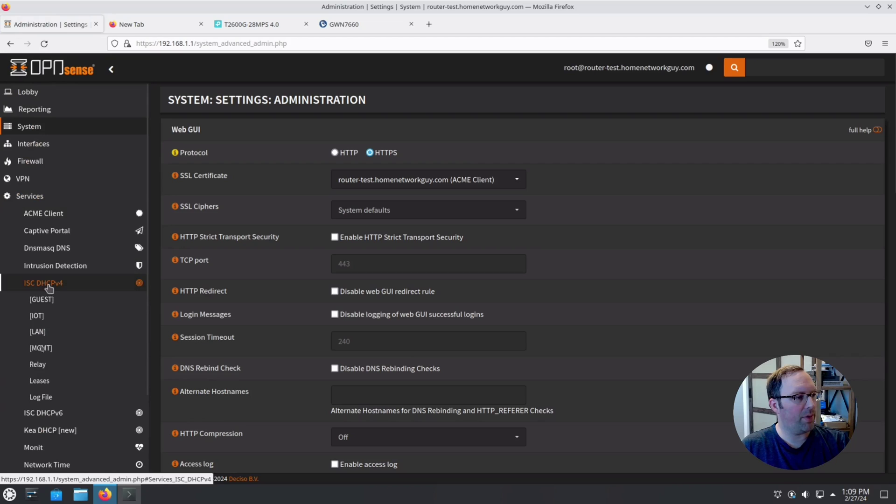
pyautogui.click(46, 383)
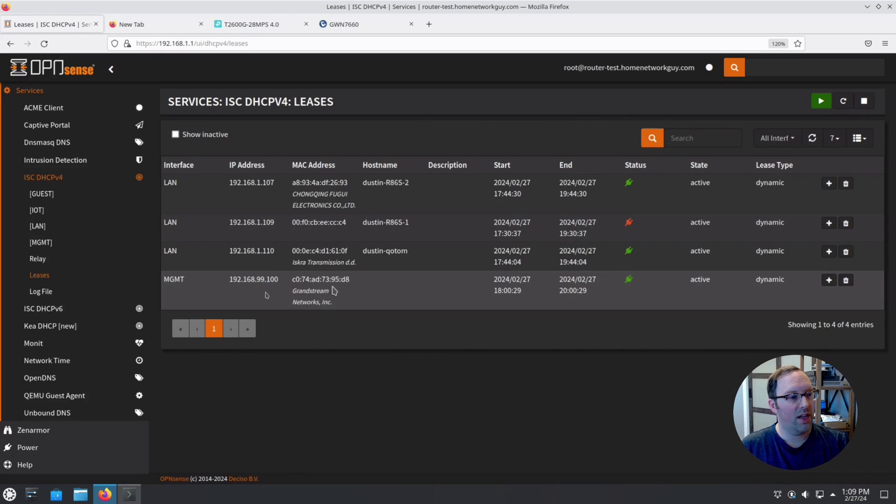
pyautogui.moveTo(251, 280); pyautogui.dragTo(283, 284)
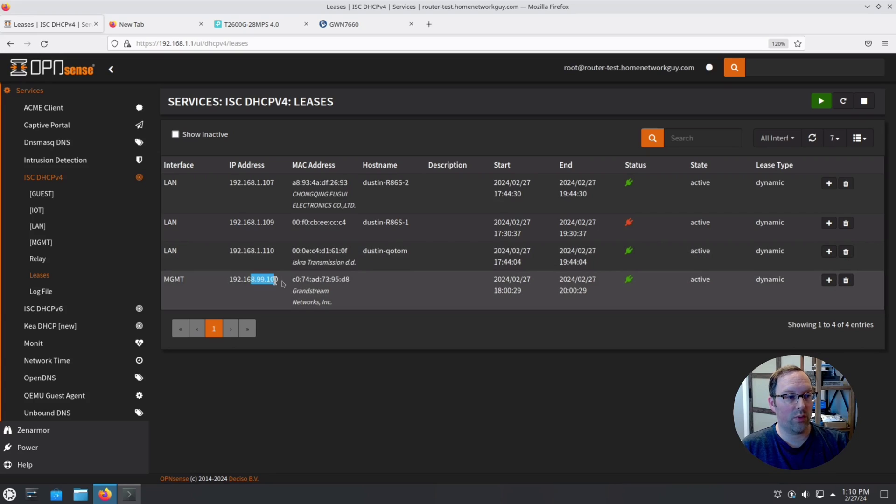
pyautogui.click(295, 284)
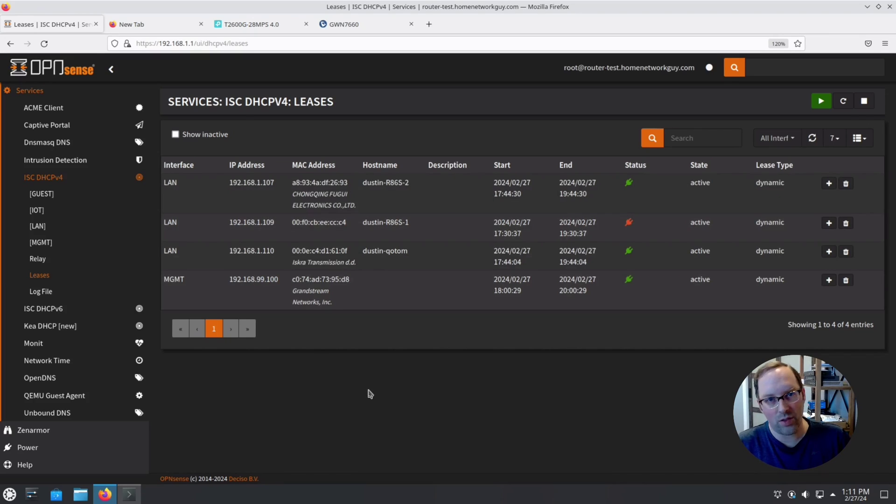
# Step: Run ip a in Konsole to verify the laptop's address 192.168.99.101/24
pyautogui.click(126, 498)
pyautogui.write('ip a')
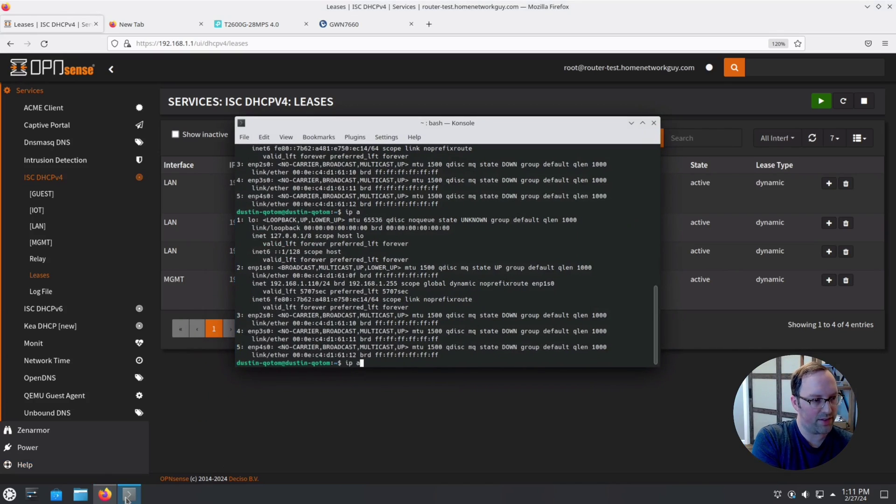
pyautogui.press('Return')
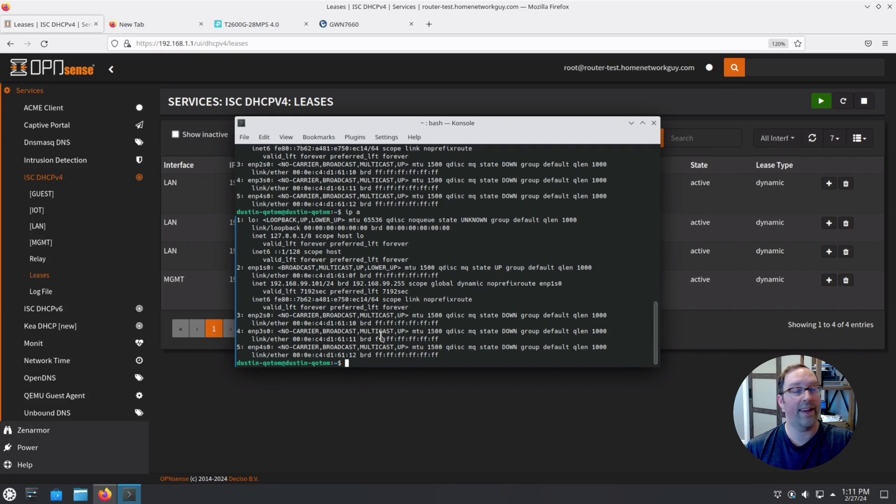
# Step: Load 192.168.99.1 in Firefox to reach the OPNsense login page
pyautogui.click(167, 28)
pyautogui.write('192.168.99.1')
pyautogui.press('Return')
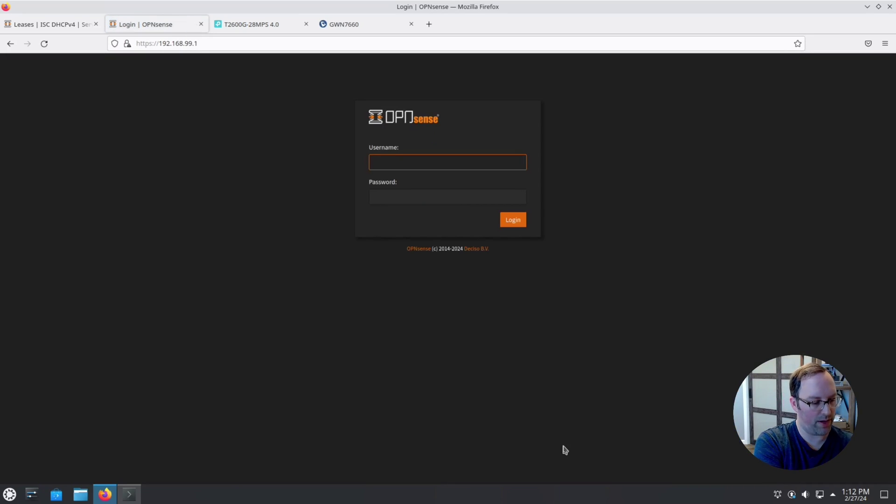
# Step: Log in to OPNsense at 192.168.99.1 and decline Firefox's offer to save the login
pyautogui.press('Tab')
pyautogui.write('op')
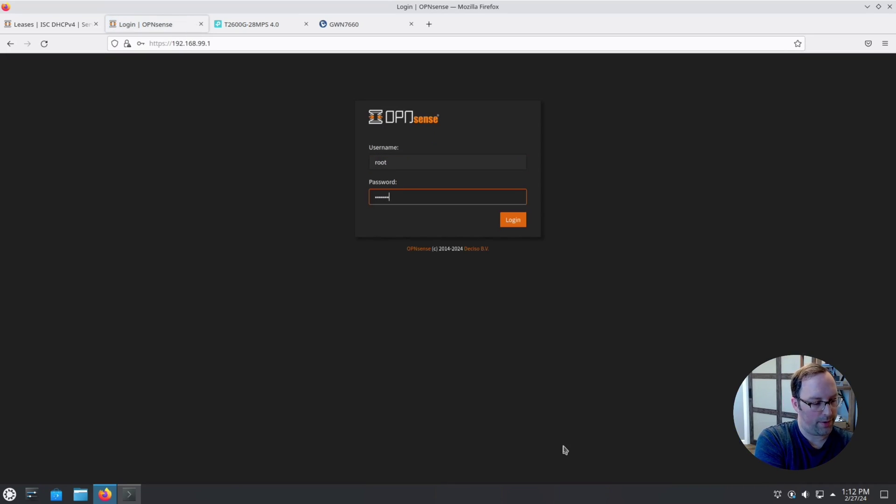
pyautogui.press('Return')
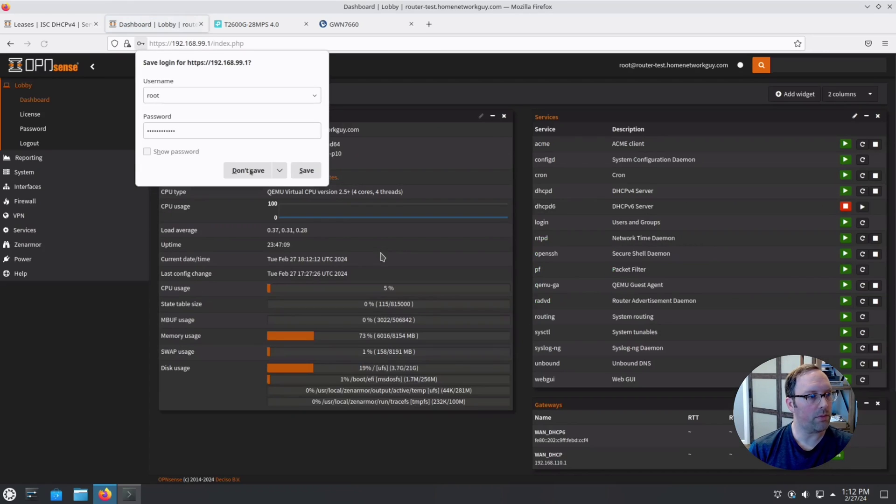
pyautogui.click(278, 170)
pyautogui.click(270, 188)
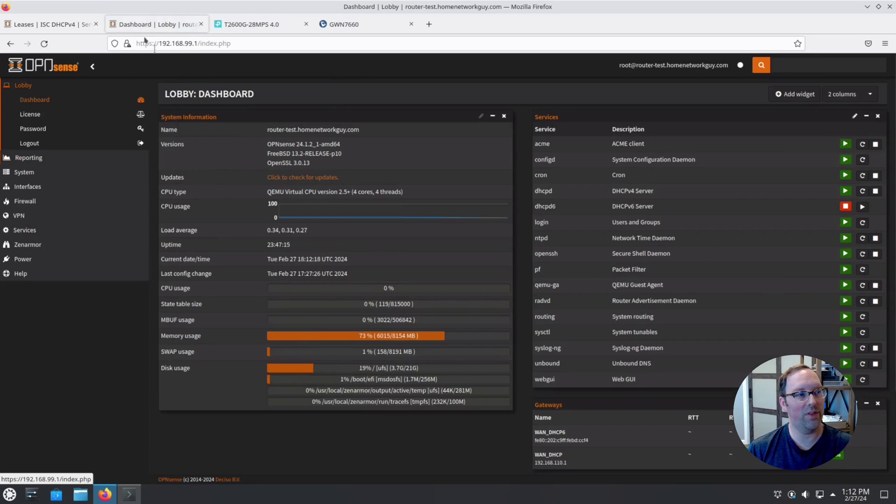
pyautogui.click(240, 25)
# Step: Point the switch tab to the new address 192.168.99.2
pyautogui.click(163, 44)
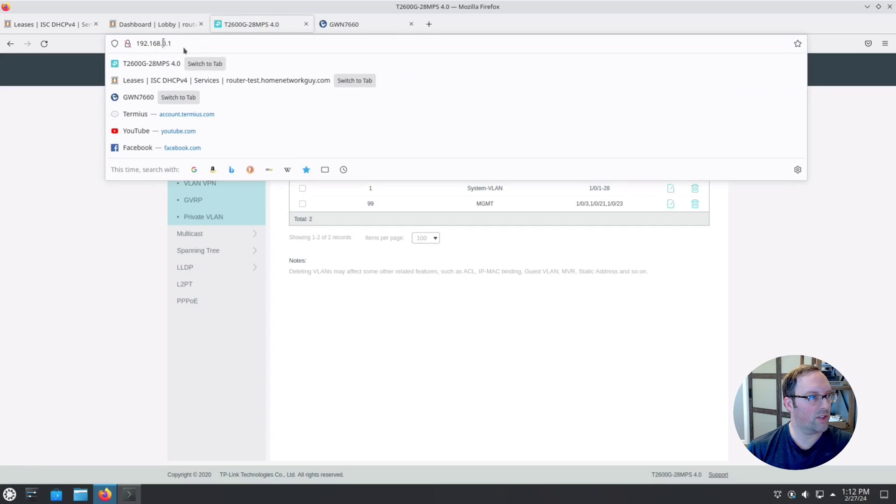
pyautogui.hotkey('shift', 'End')
pyautogui.write('99')
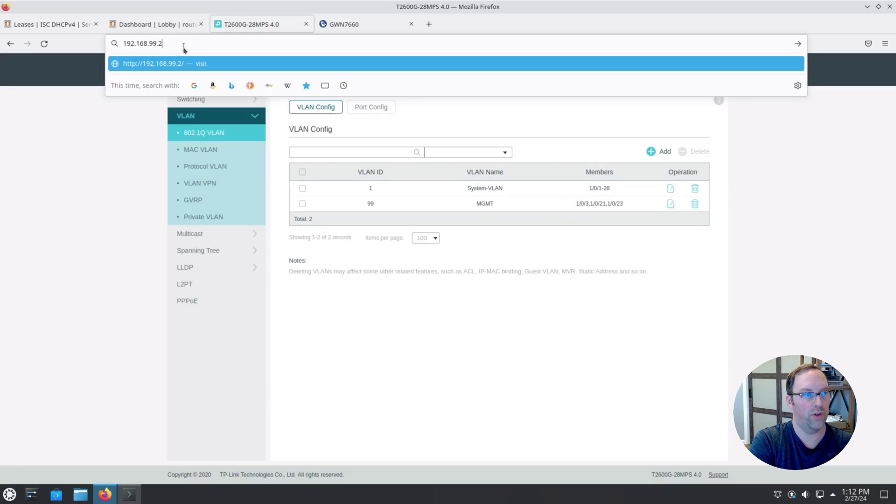
pyautogui.press('Return')
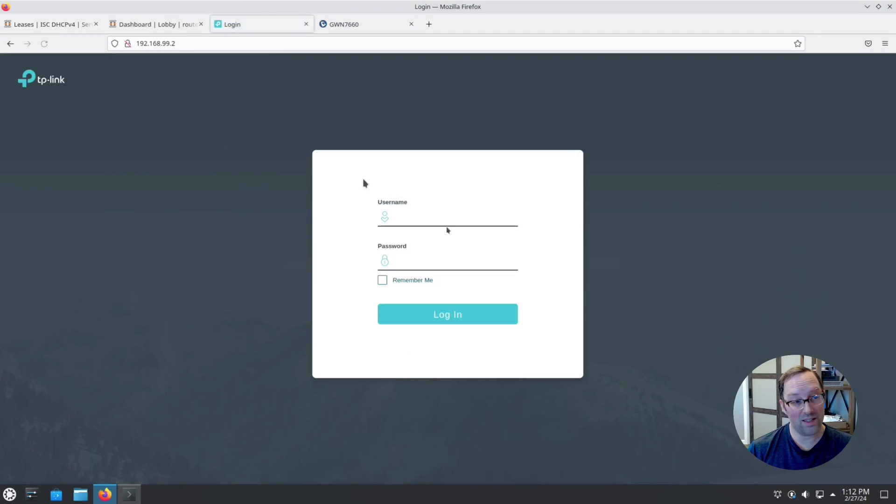
# Step: Log in to the switch as admin and choose never to save the login
pyautogui.click(448, 216)
pyautogui.write('adm')
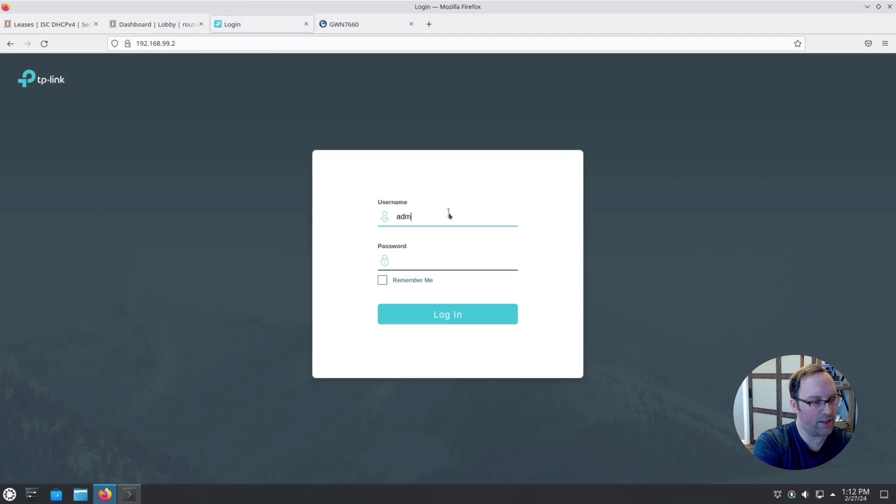
pyautogui.write('in')
pyautogui.press('Tab')
pyautogui.write('a')
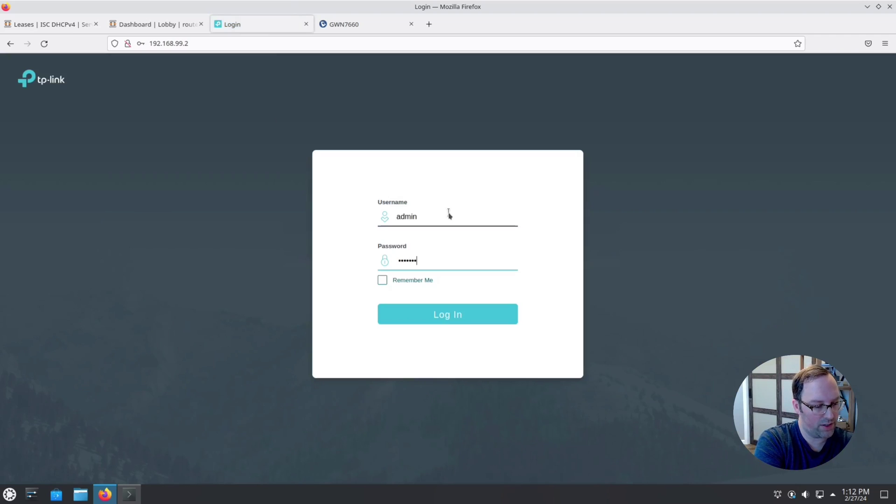
pyautogui.press('Return')
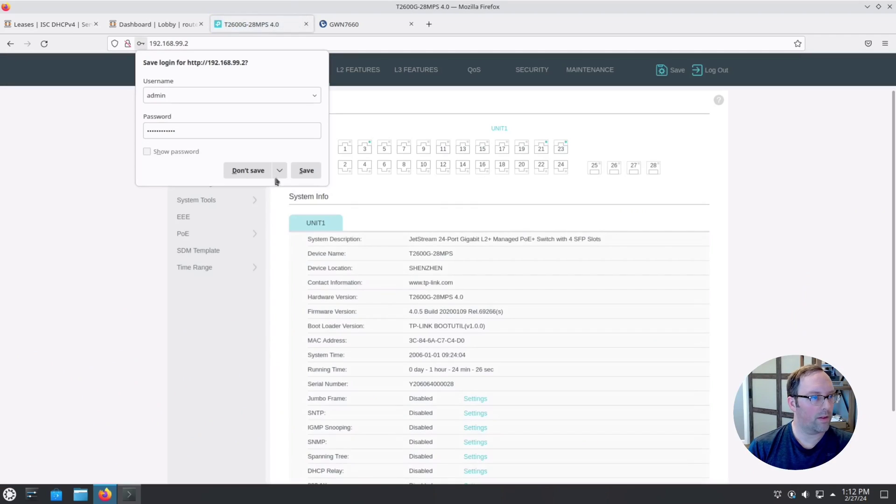
pyautogui.click(279, 170)
pyautogui.click(259, 187)
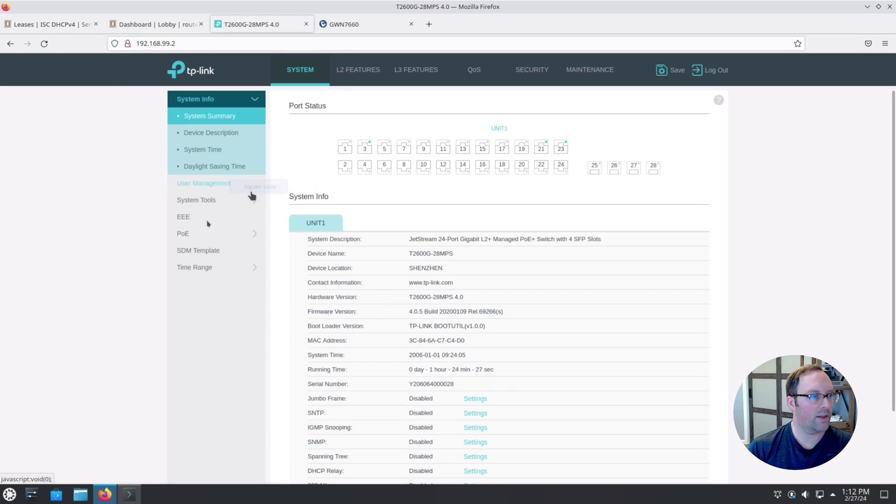
# Step: Open L3 FEATURES > Interface and select the old VLAN1 entry
pyautogui.click(401, 74)
pyautogui.click(186, 171)
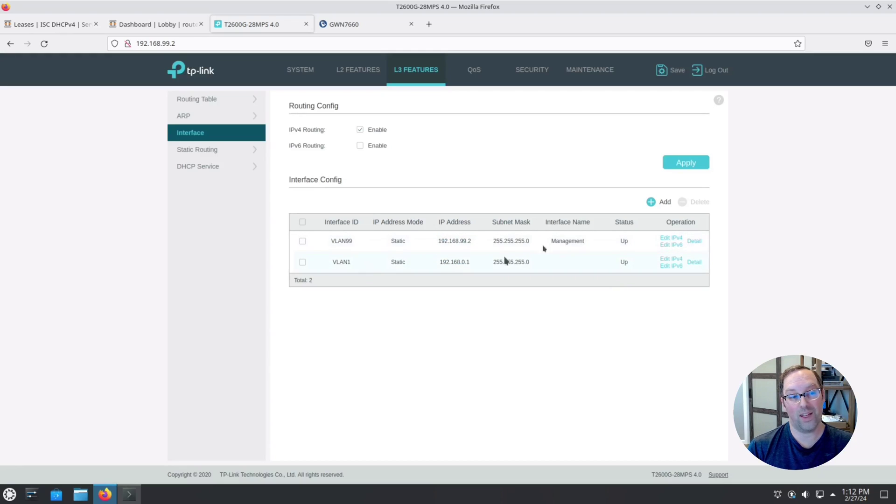
pyautogui.click(535, 263)
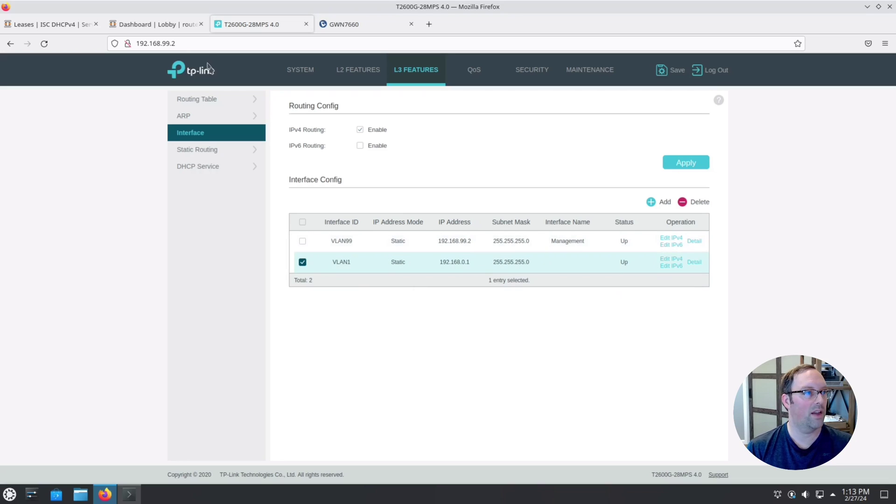
pyautogui.click(343, 26)
# Step: Log in to the GWN7660 at 192.168.99.100 and view its SSIDs, HNG_LAN and HNG_UNTRUSTED
pyautogui.click(214, 44)
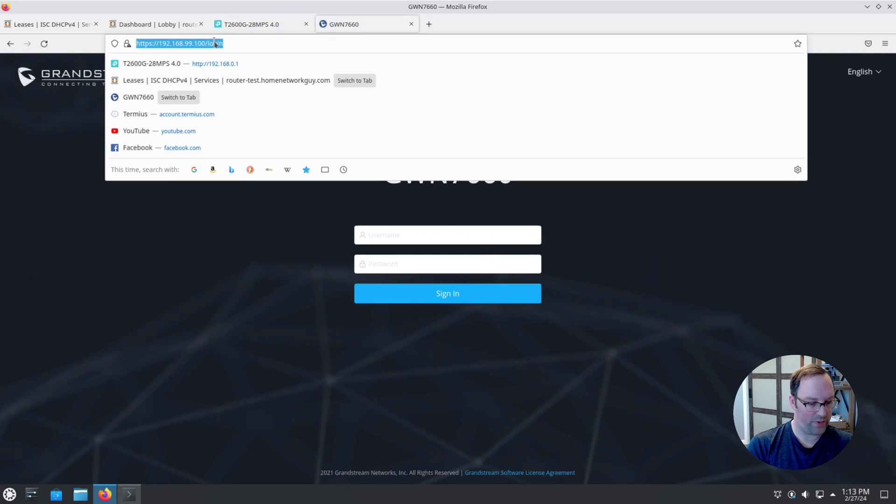
pyautogui.press('Return')
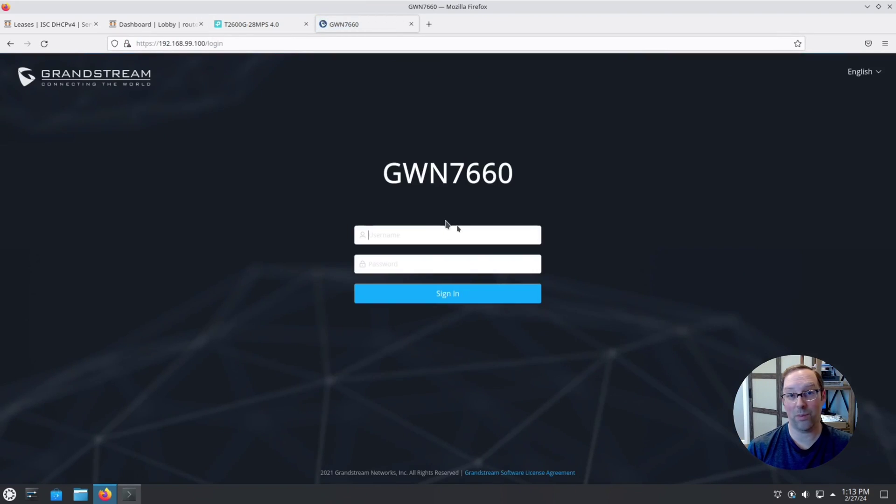
pyautogui.click(451, 239)
pyautogui.write('adm')
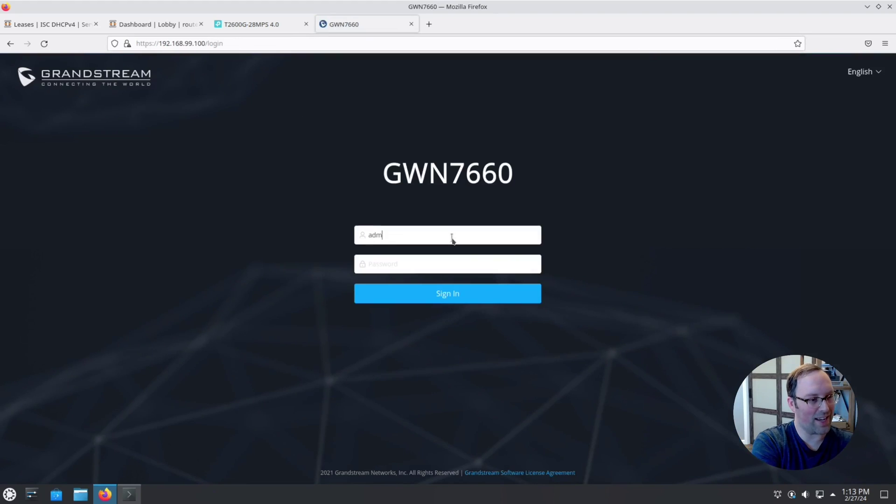
pyautogui.write('ad')
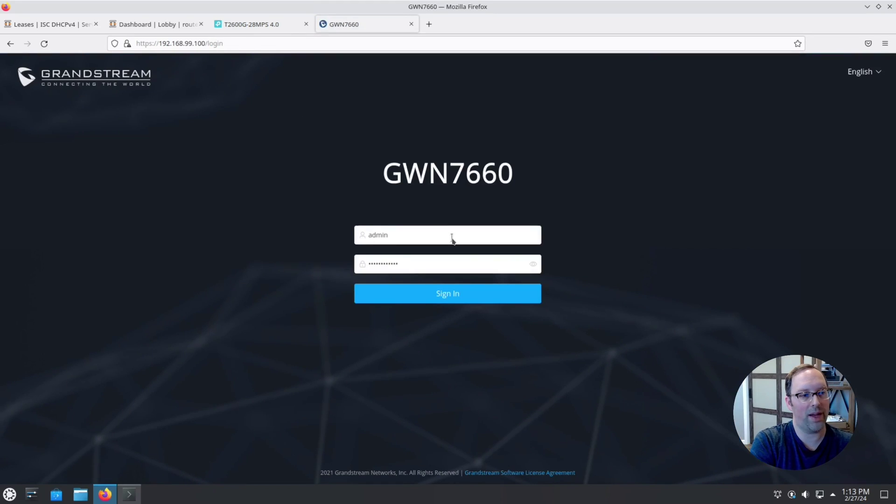
pyautogui.press('Return')
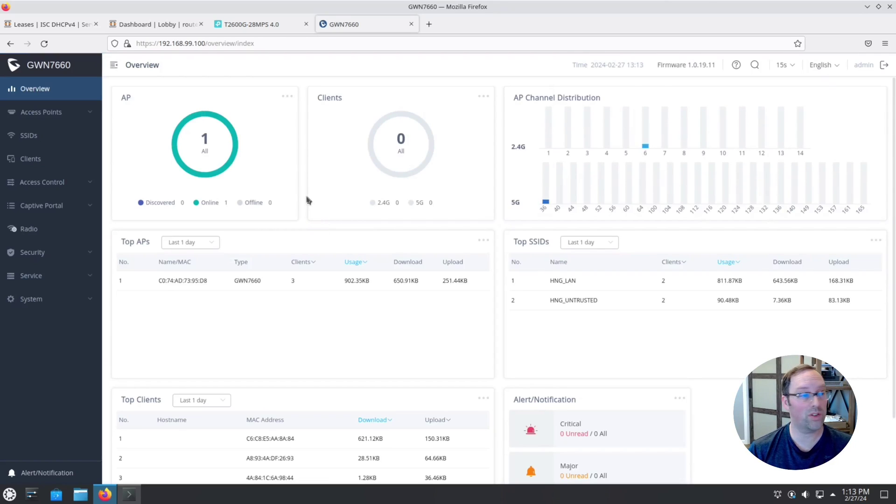
pyautogui.click(29, 135)
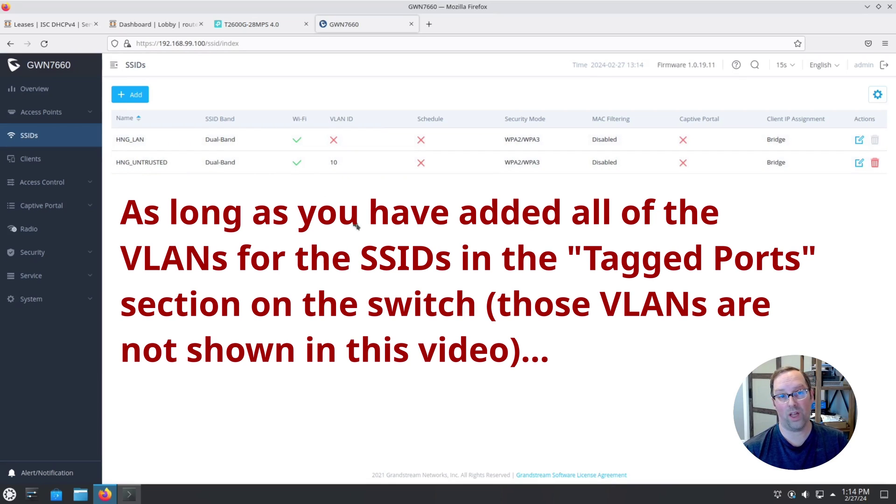
pyautogui.click(275, 26)
# Step: Open Interfaces > Assignments, check the LAN interface settings, and return to the assignments list
pyautogui.click(154, 26)
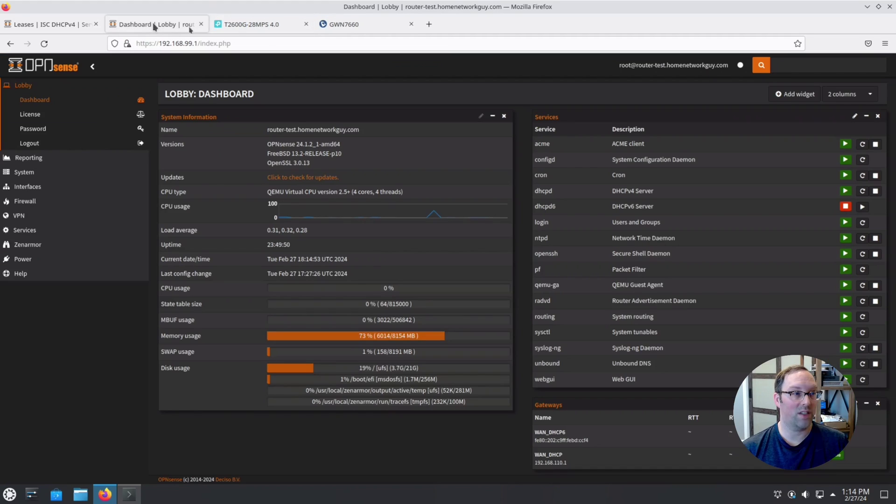
pyautogui.click(360, 28)
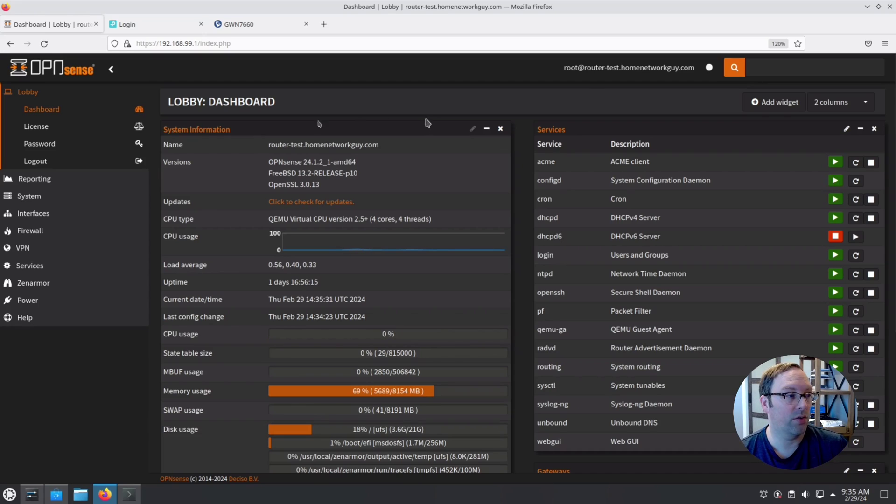
pyautogui.click(37, 214)
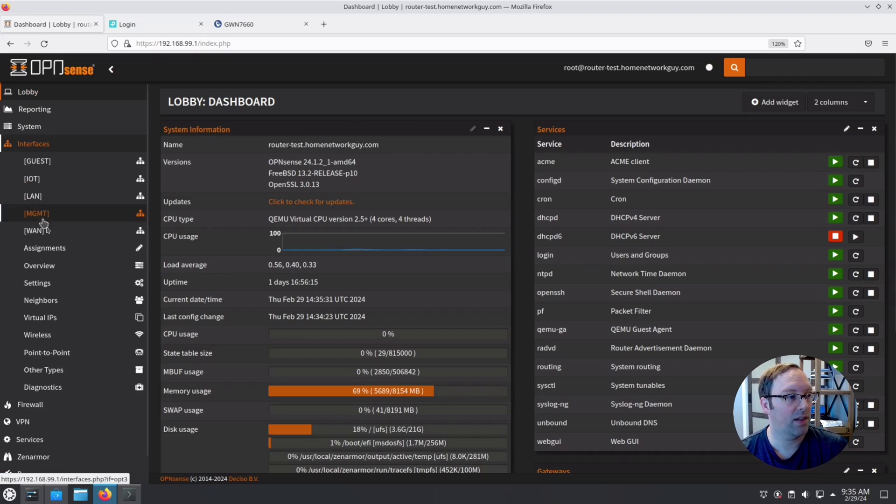
pyautogui.click(47, 250)
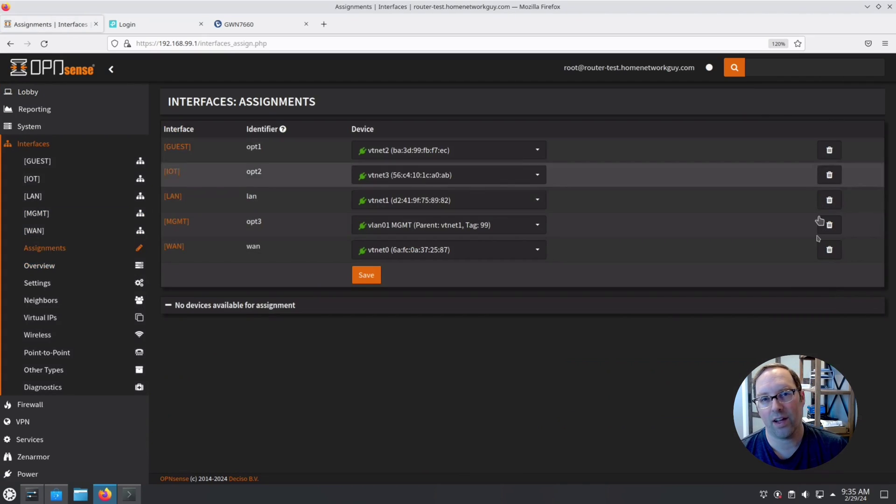
pyautogui.click(32, 200)
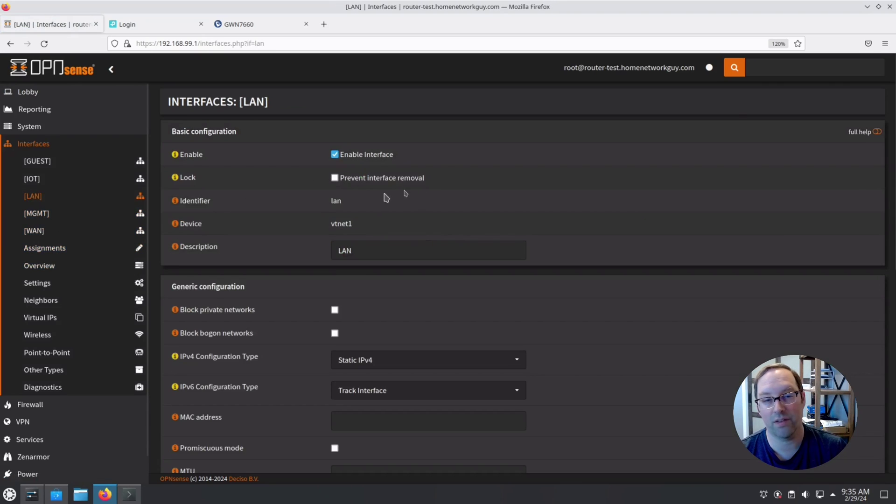
pyautogui.hotkey('alt', 'Left')
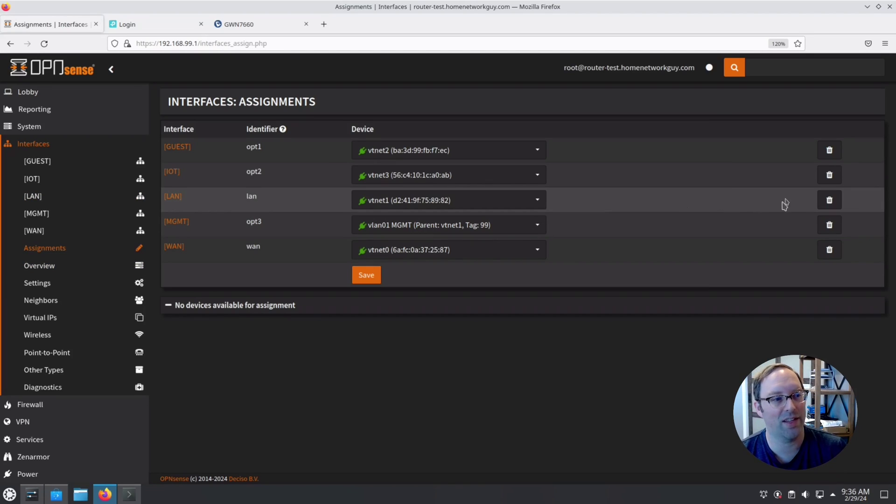
# Step: Delete the LAN interface assignment, leaving vtnet1 unassigned
pyautogui.click(830, 204)
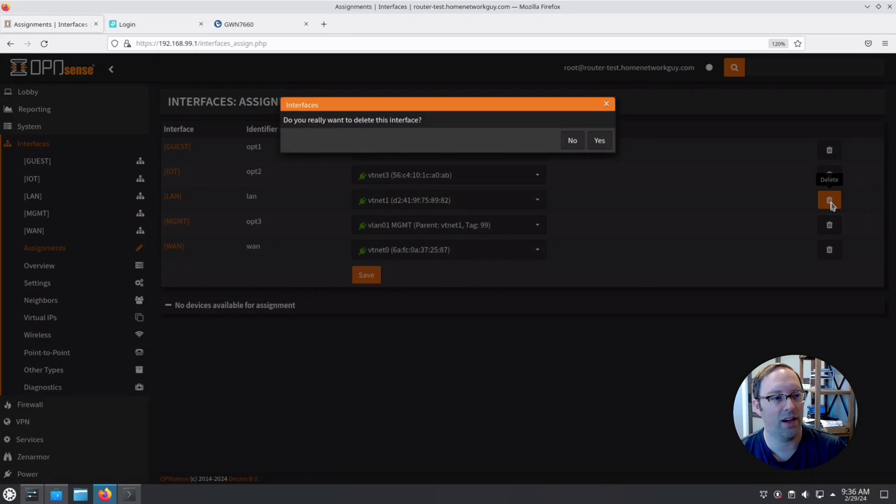
pyautogui.click(601, 147)
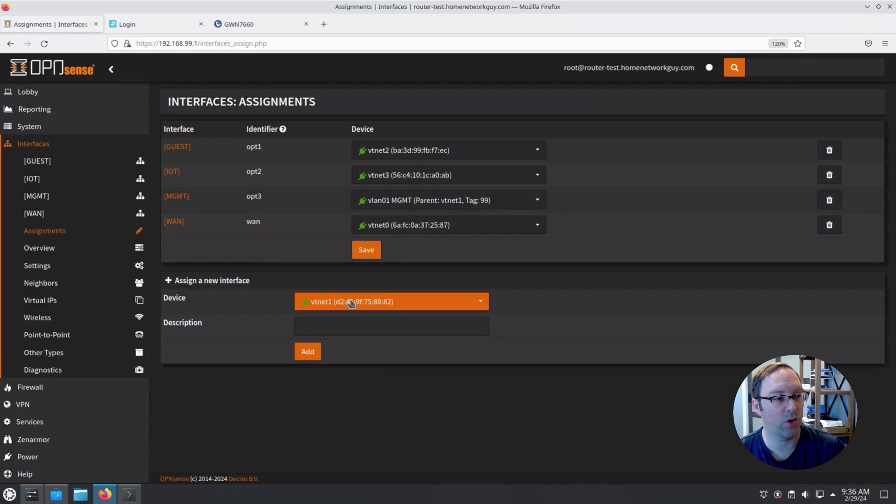
pyautogui.click(350, 302)
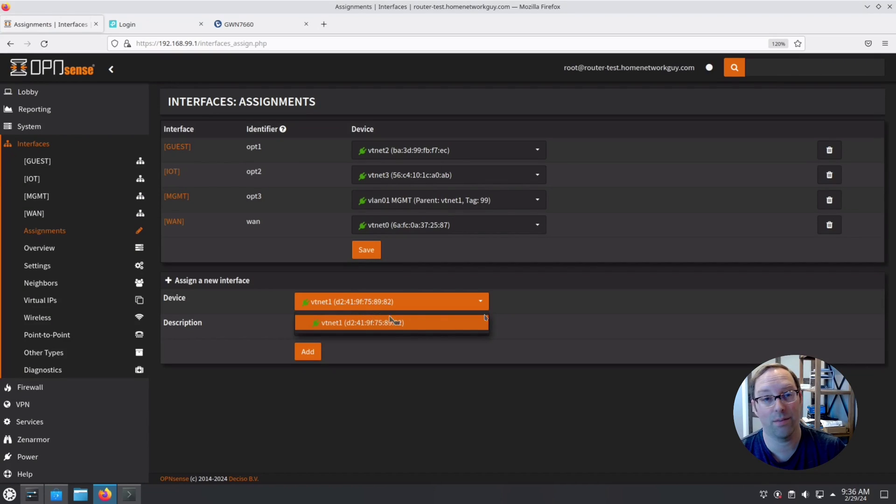
pyautogui.click(549, 329)
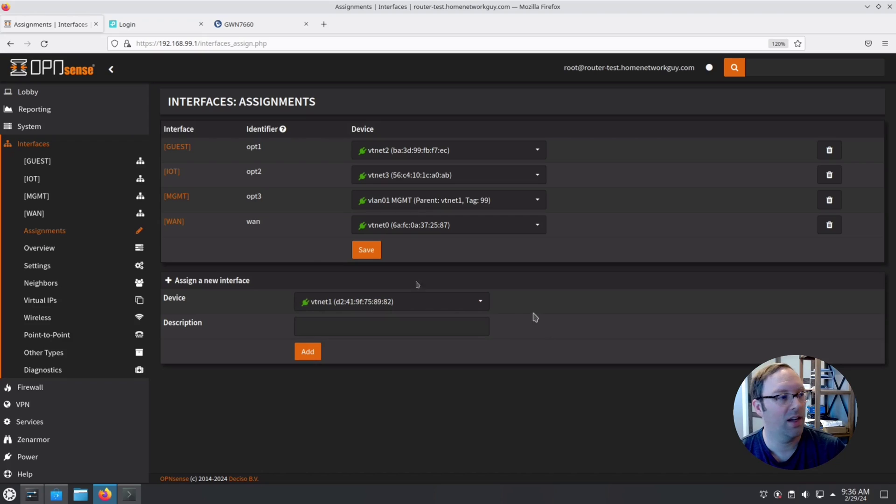
# Step: Review the remaining WAN, MGMT and IOT interface pages
pyautogui.click(37, 214)
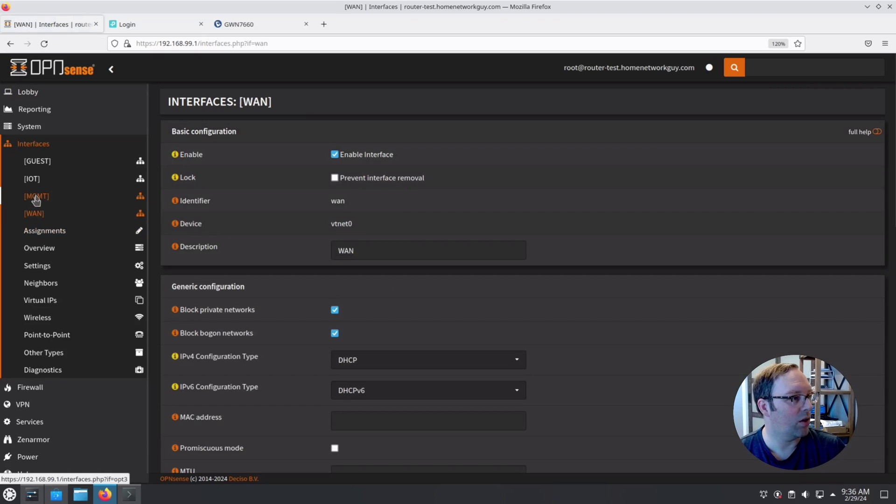
pyautogui.click(34, 196)
pyautogui.click(32, 179)
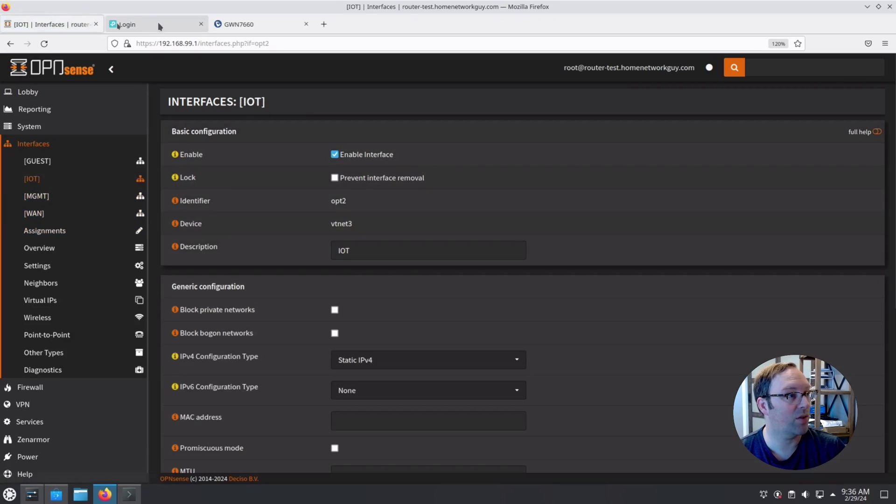
pyautogui.click(159, 24)
pyautogui.click(214, 43)
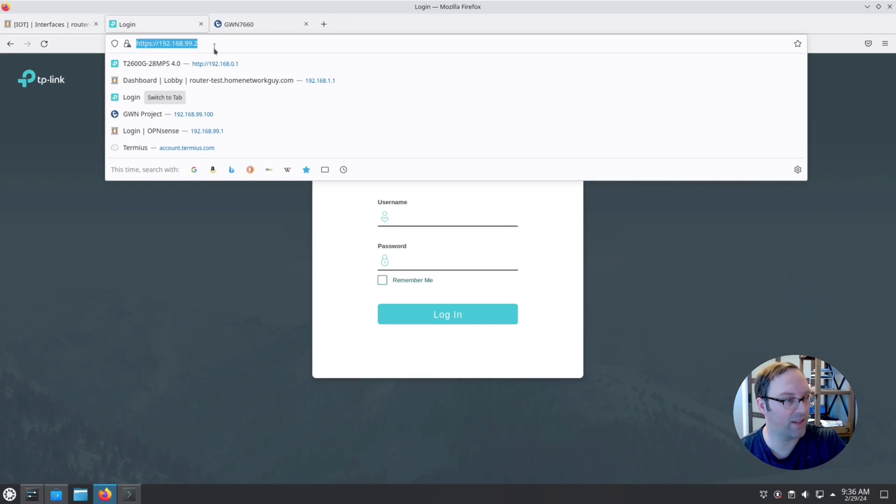
# Step: Reload the switch login at 192.168.99.2 and the GWN7660 login at 192.168.99.100
pyautogui.press('Return')
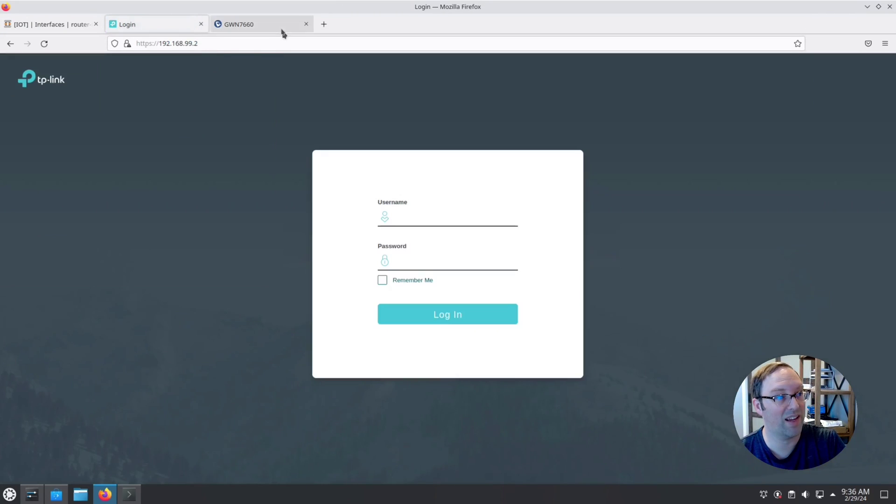
pyautogui.click(280, 27)
pyautogui.click(243, 44)
pyautogui.press('Return')
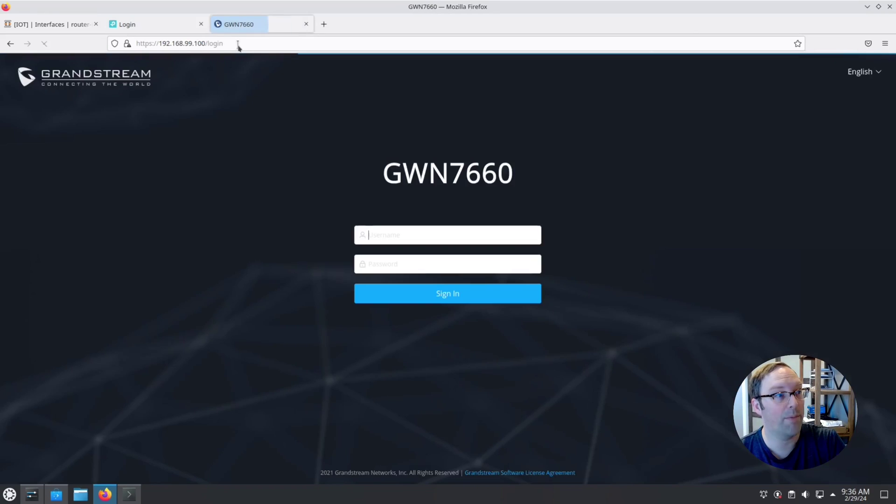
pyautogui.click(34, 19)
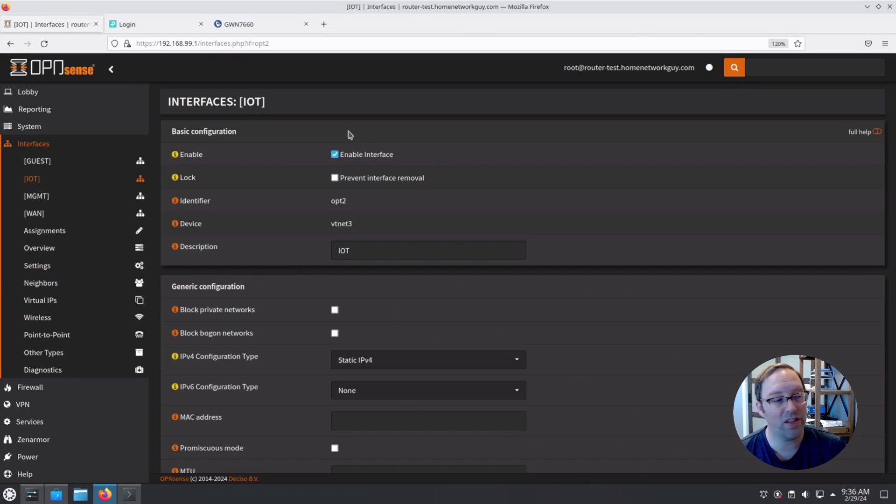